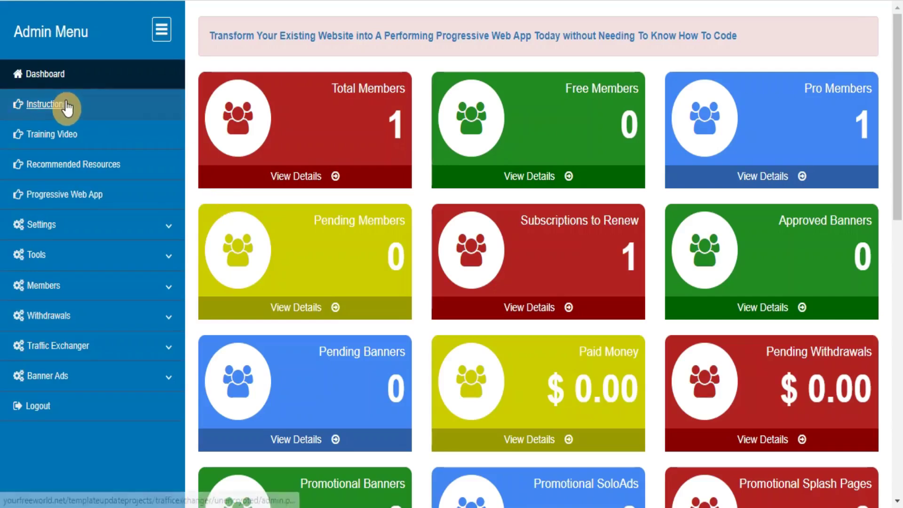
Show the script's Instructions page and expand the Settings submenu
click(43, 105)
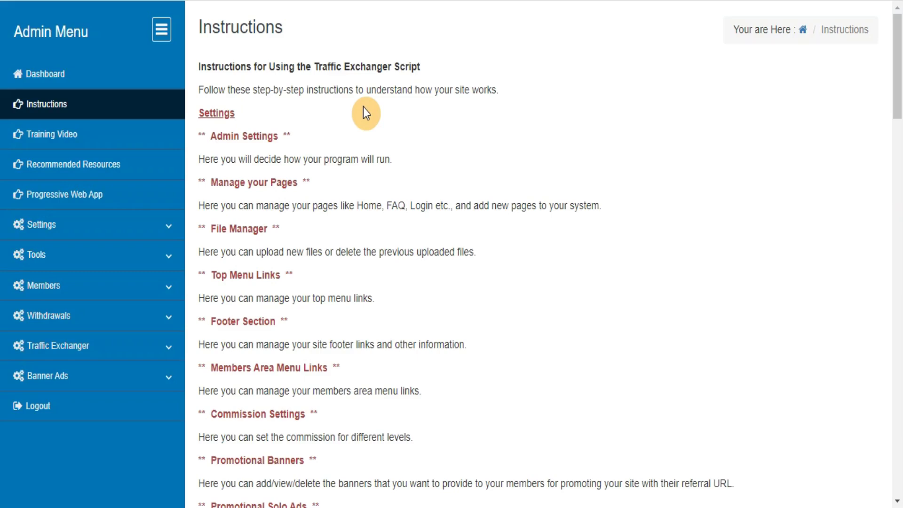
click(172, 226)
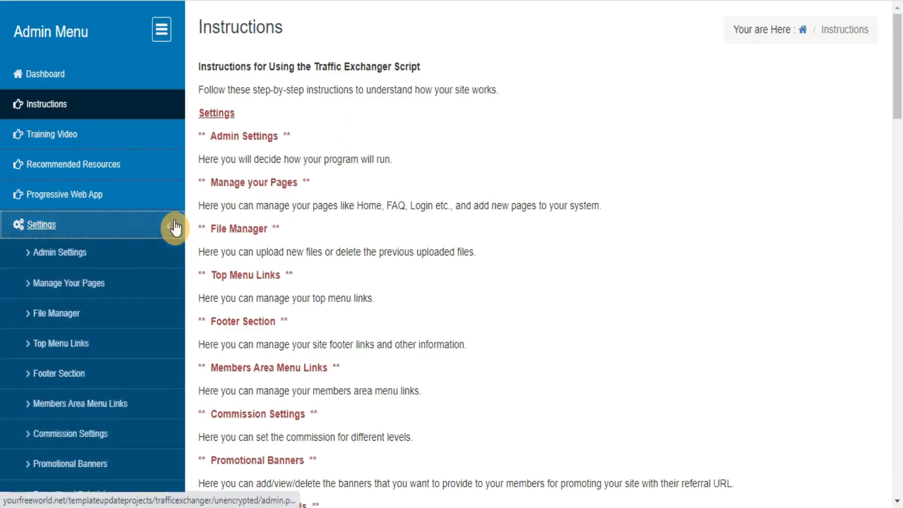
Open Admin Settings, view the reCAPTCHA setup instructions, and return to the form
click(56, 260)
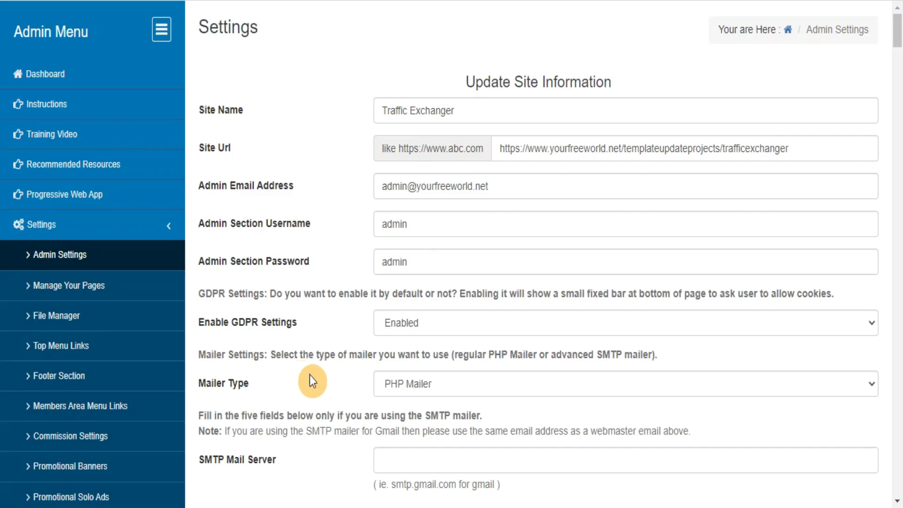
drag(898, 30, 897, 65)
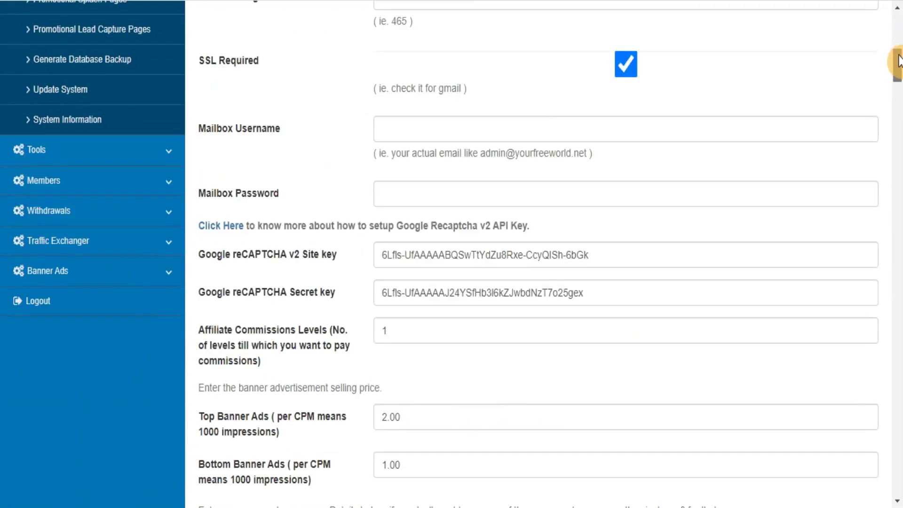
click(217, 225)
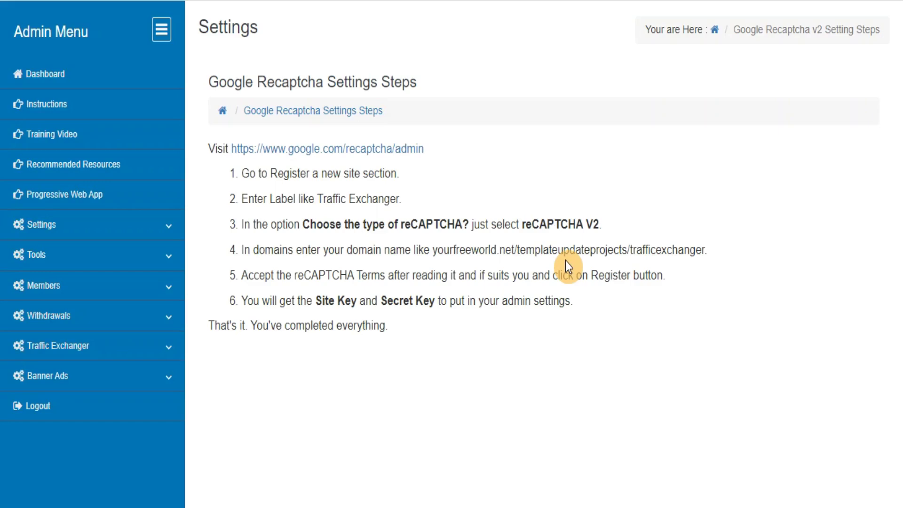
key(alt+Left)
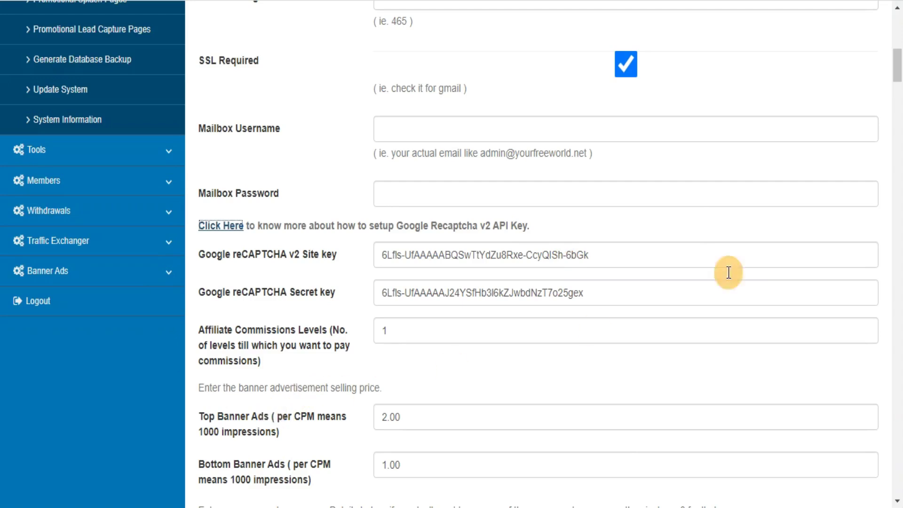
drag(896, 67, 897, 89)
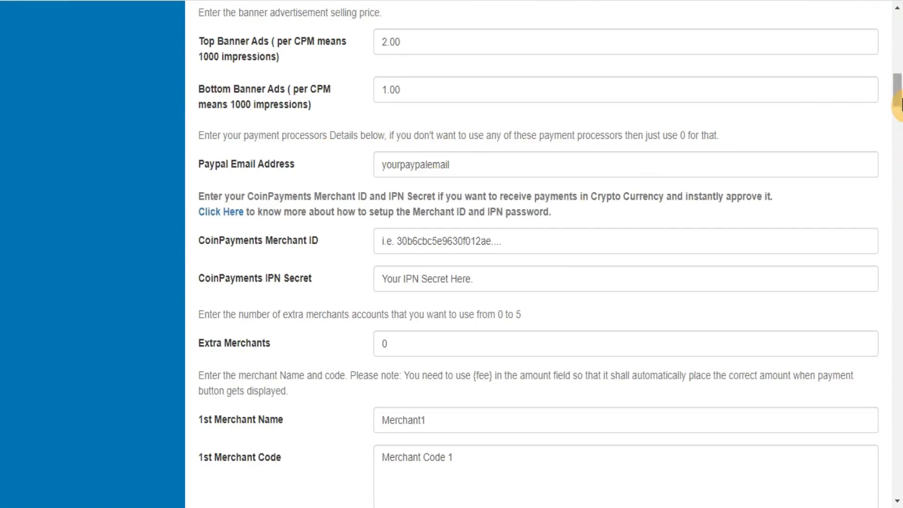
drag(896, 90, 899, 183)
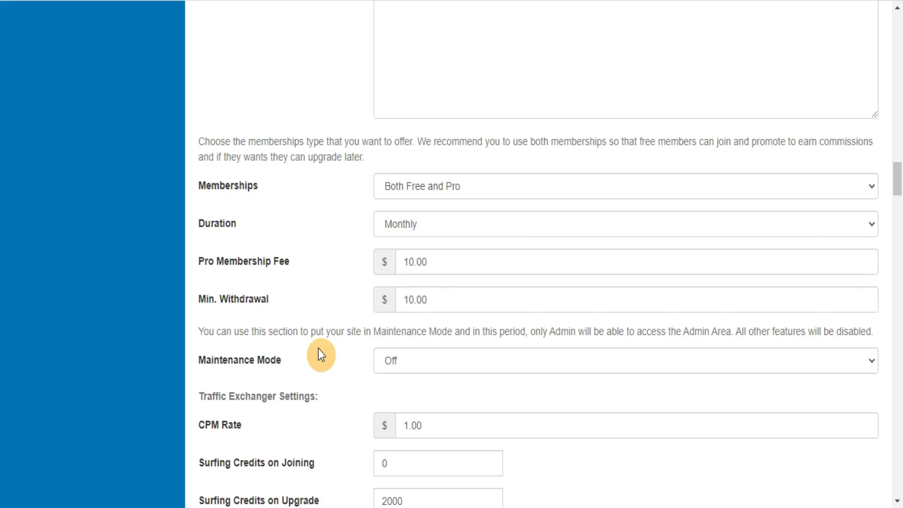
drag(896, 180, 896, 257)
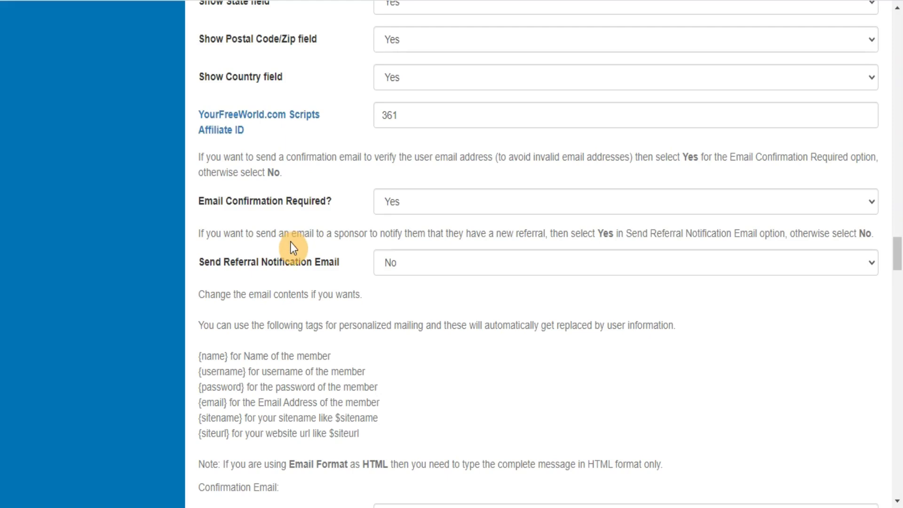
drag(897, 255, 896, 488)
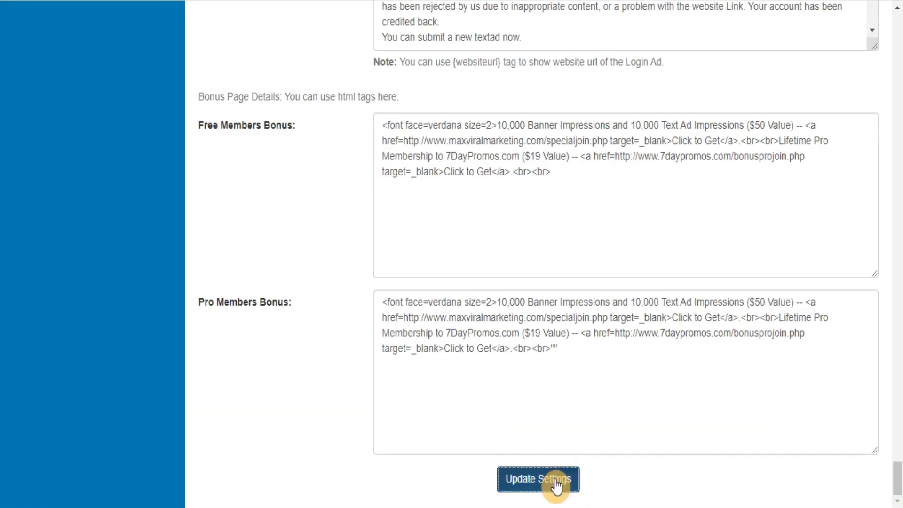
Save the reviewed Admin Settings form with Update Settings
click(555, 480)
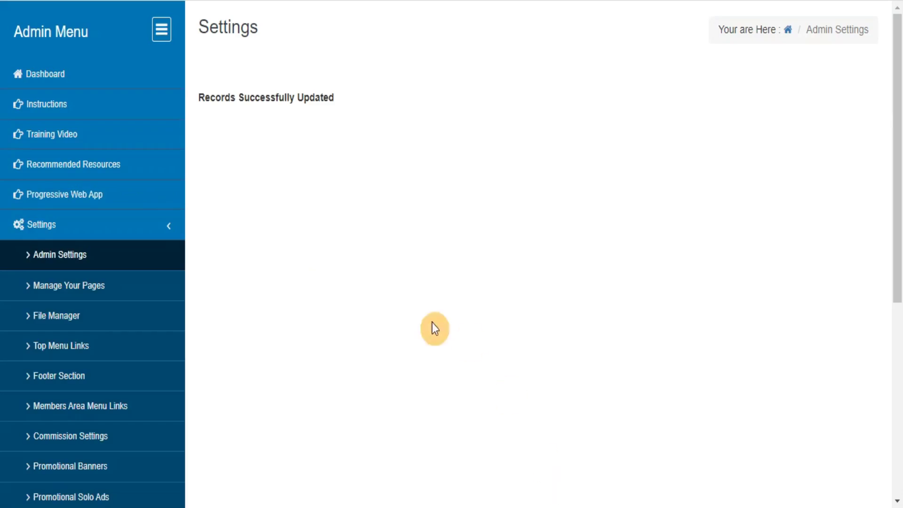
Add a site page named 'How It Works' with filename howitworks.php
click(77, 294)
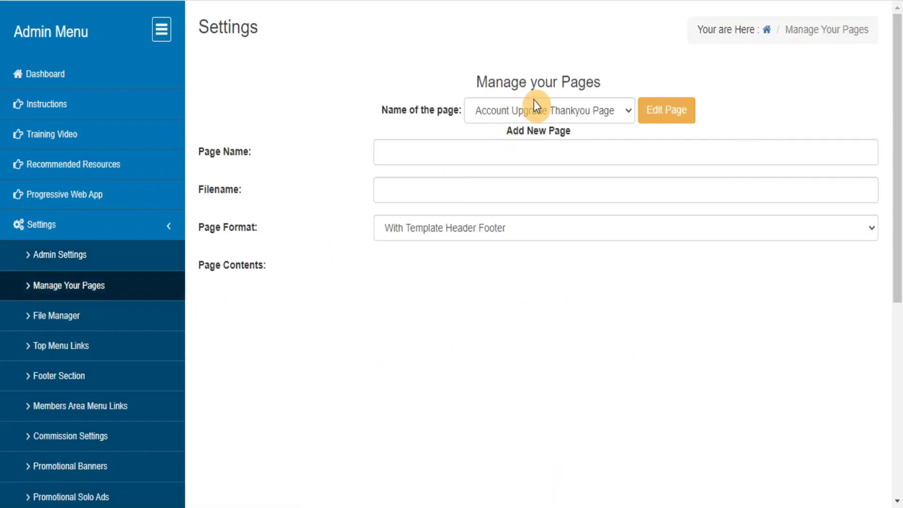
click(535, 110)
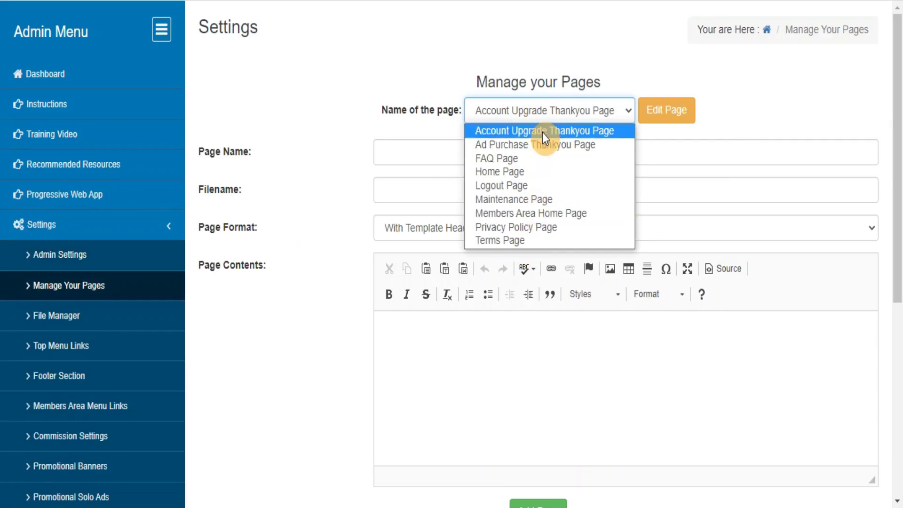
click(393, 154)
text(How It )
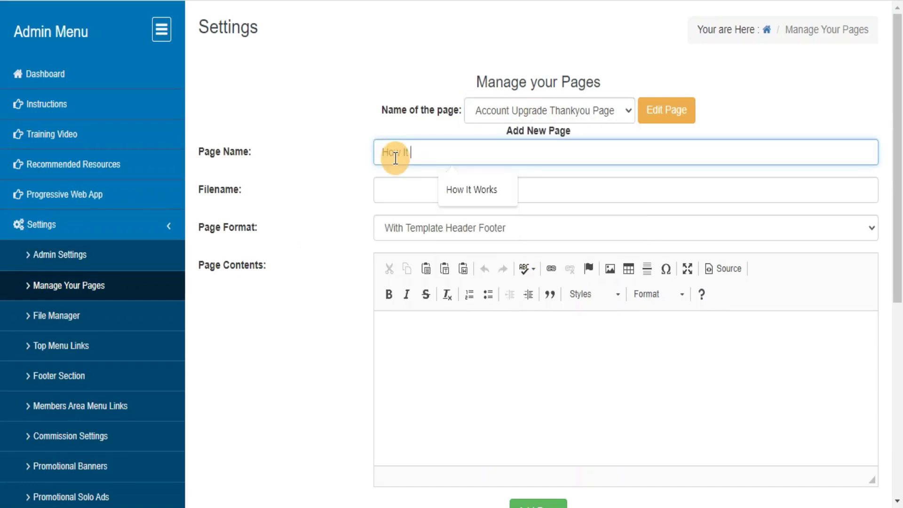
text(Works)
key(Tab)
text(howitworks.php)
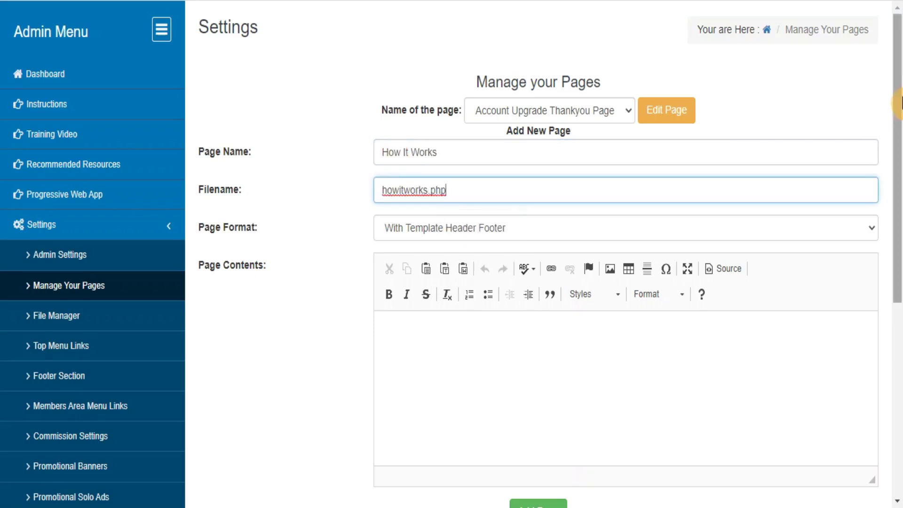
scroll(899, 102, down, 3)
click(529, 310)
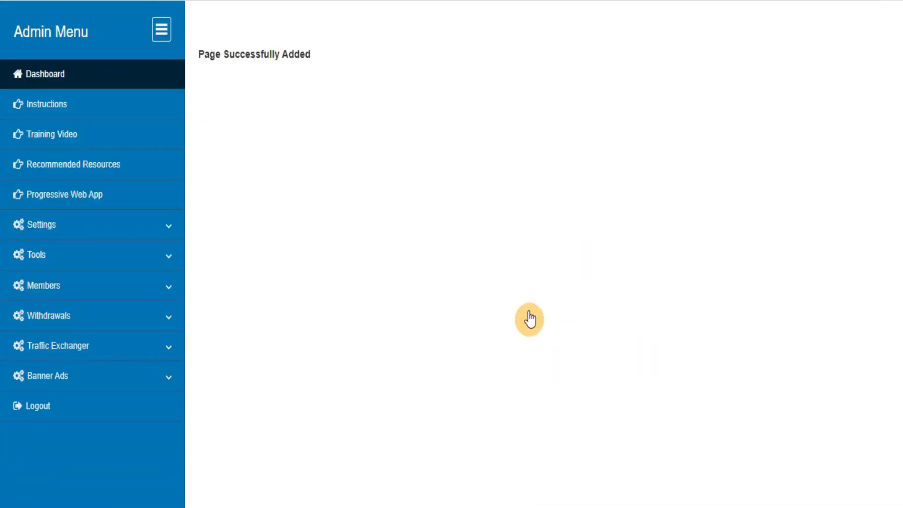
Reopen Manage Your Pages to confirm How It Works is in the page list
click(141, 233)
click(70, 285)
click(531, 114)
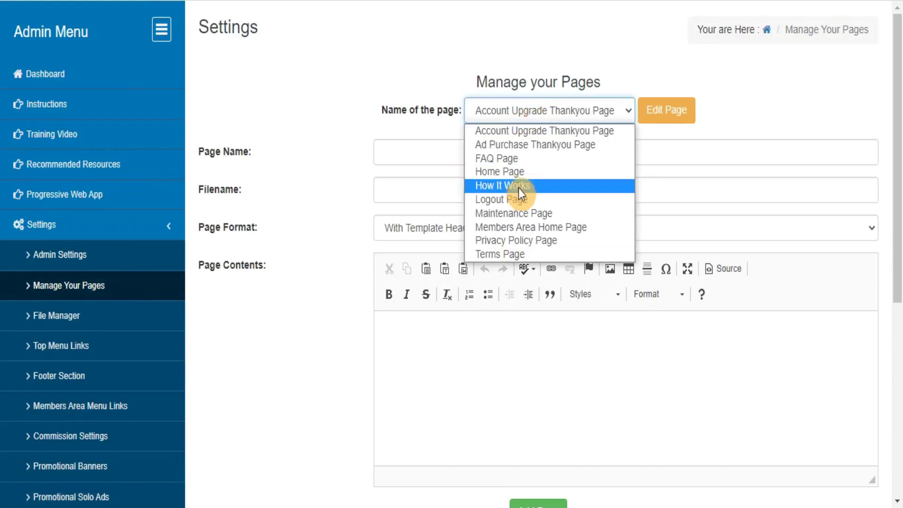
Browse File Manager, Top Menu Links, Footer Section, Members Area Menu Links and Commission Settings
click(38, 319)
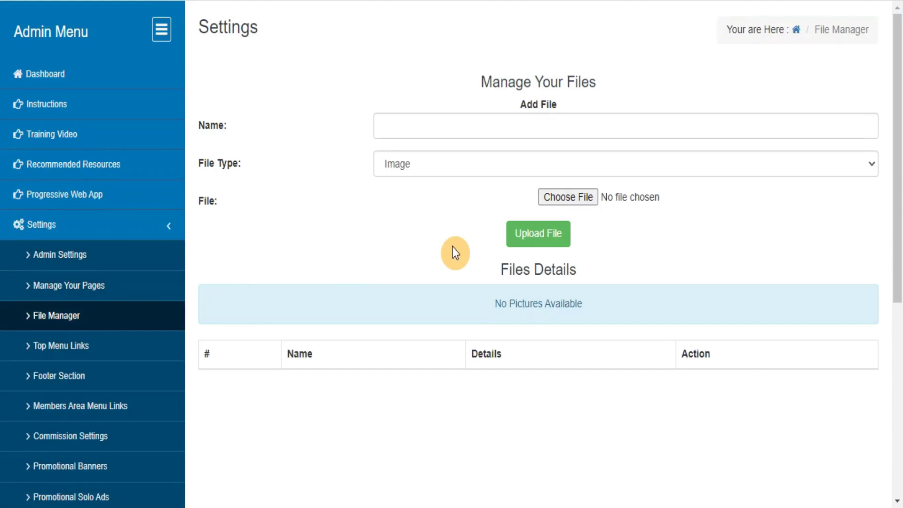
click(54, 351)
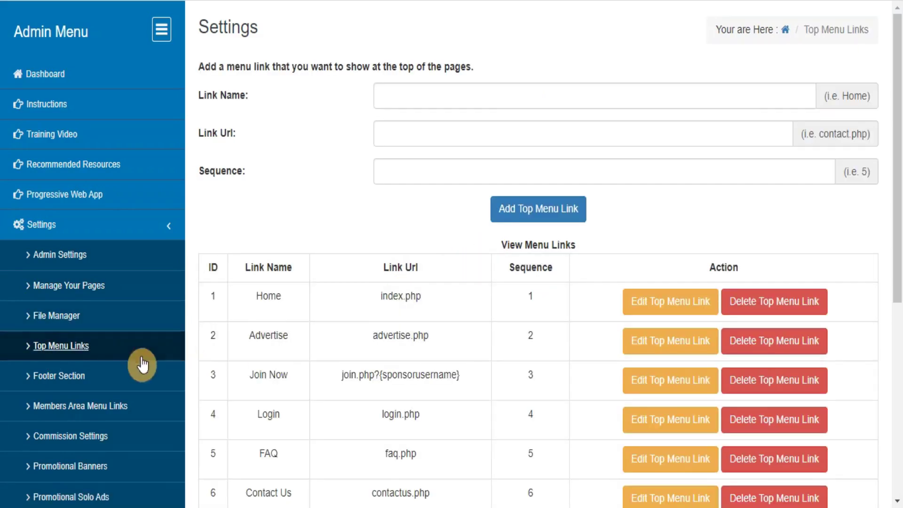
click(52, 381)
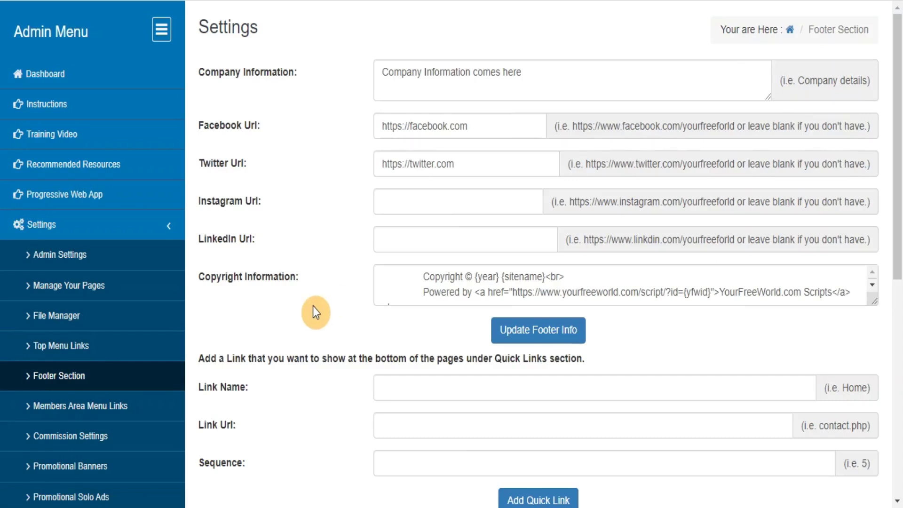
click(64, 416)
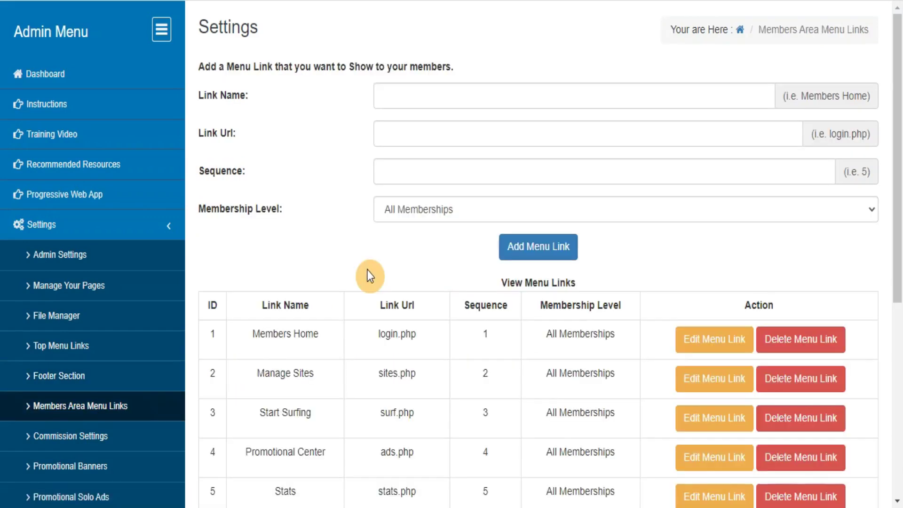
click(61, 436)
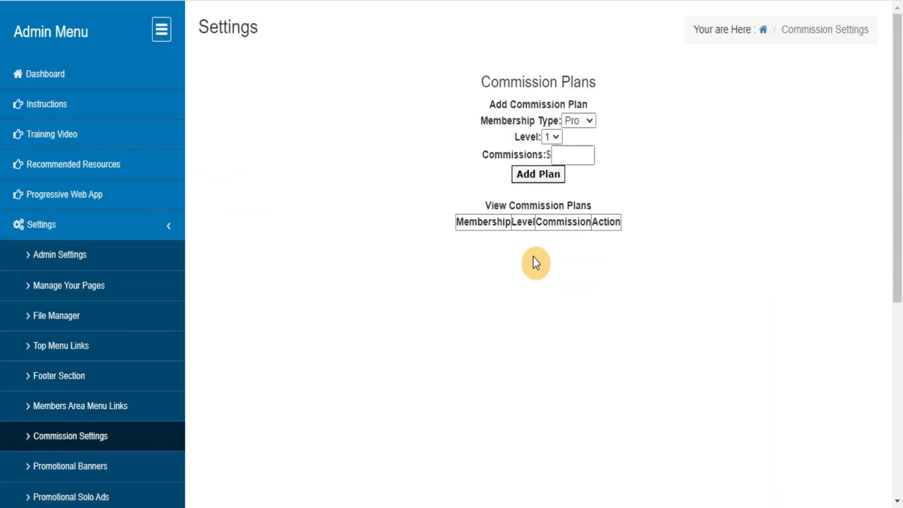
Upload banner.gif as a promotional banner and view it in the banner list
click(59, 471)
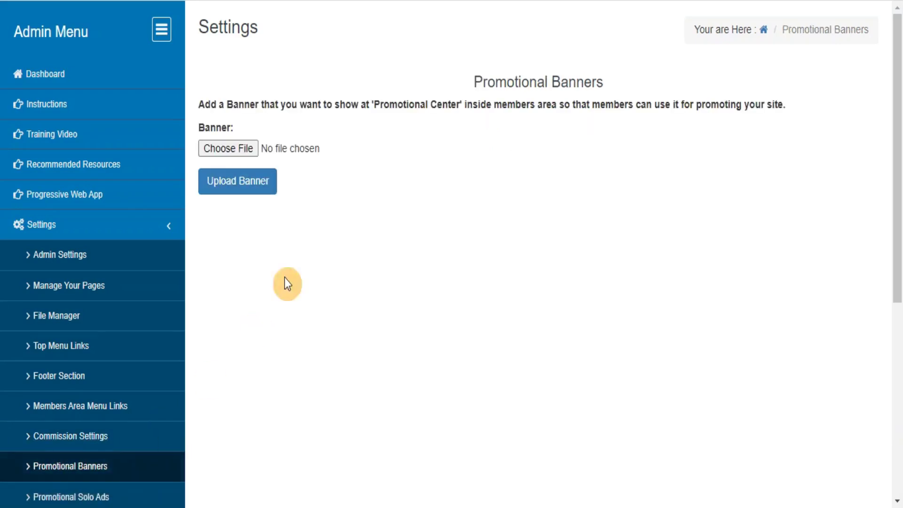
click(226, 150)
click(262, 262)
click(445, 476)
click(237, 191)
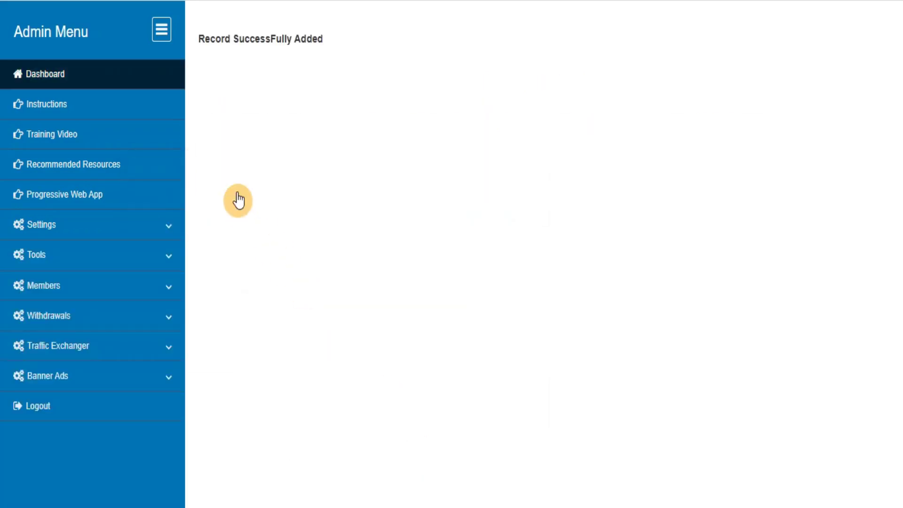
click(168, 223)
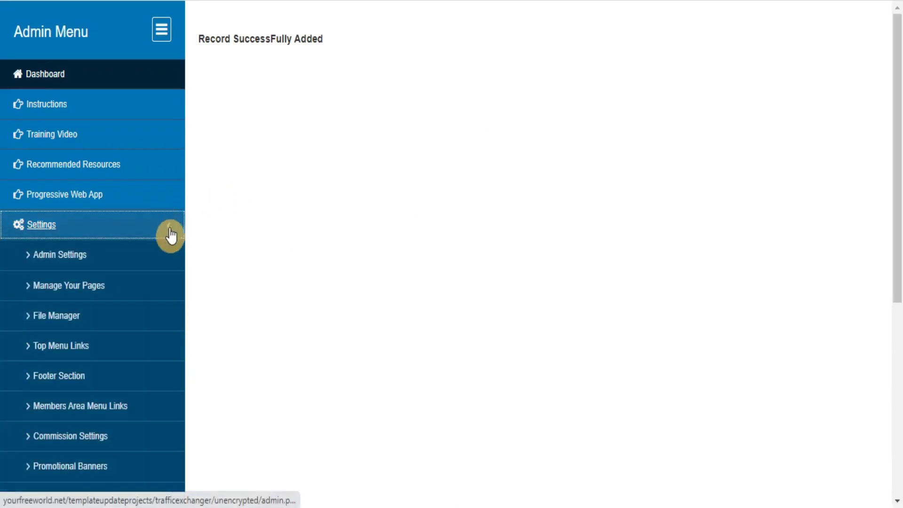
click(68, 466)
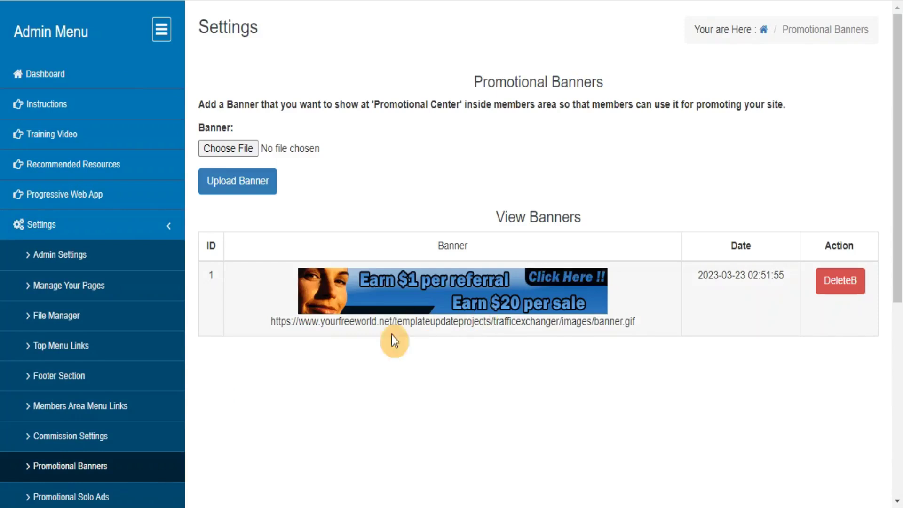
Add a solo ad titled 'test solo ad' with a pasted Dear Marketer message
click(49, 499)
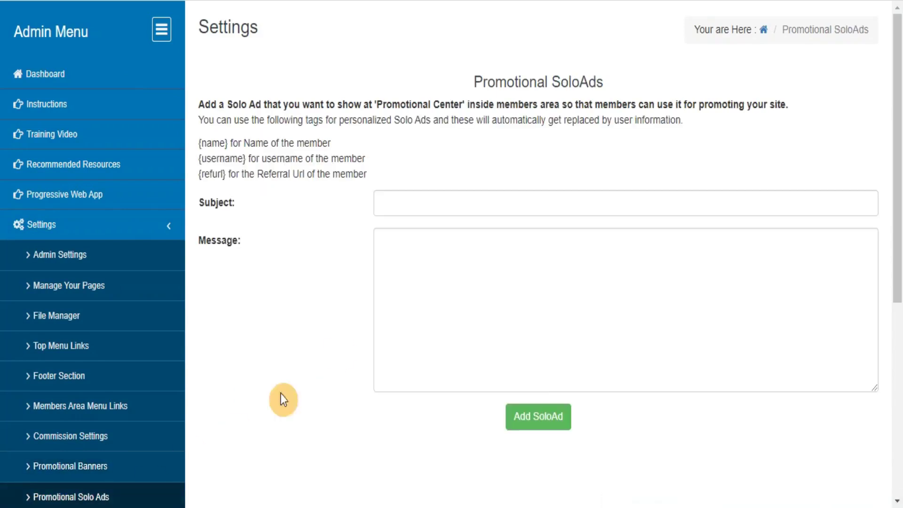
click(431, 212)
text(test solo ad)
key(Tab)
text(Dear Marketer,  This is a test solo ad: {refurl}  Regards, {name} {username})
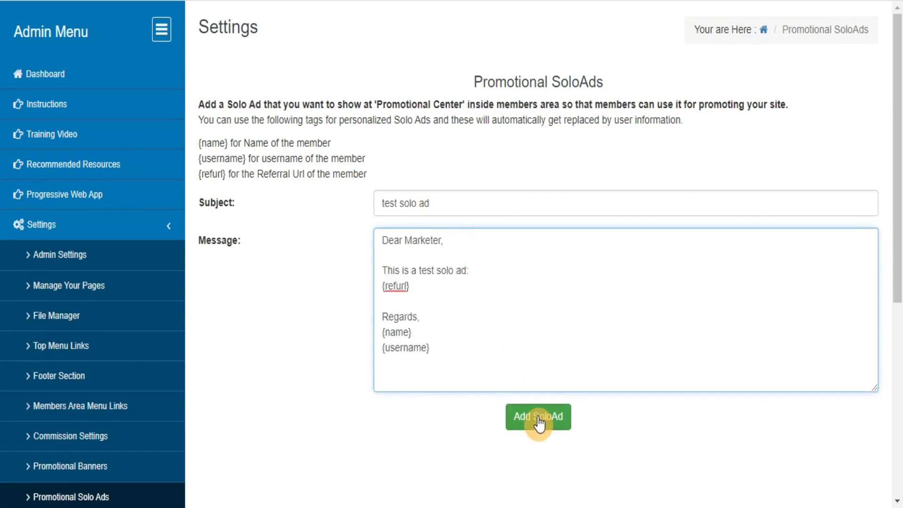
click(539, 422)
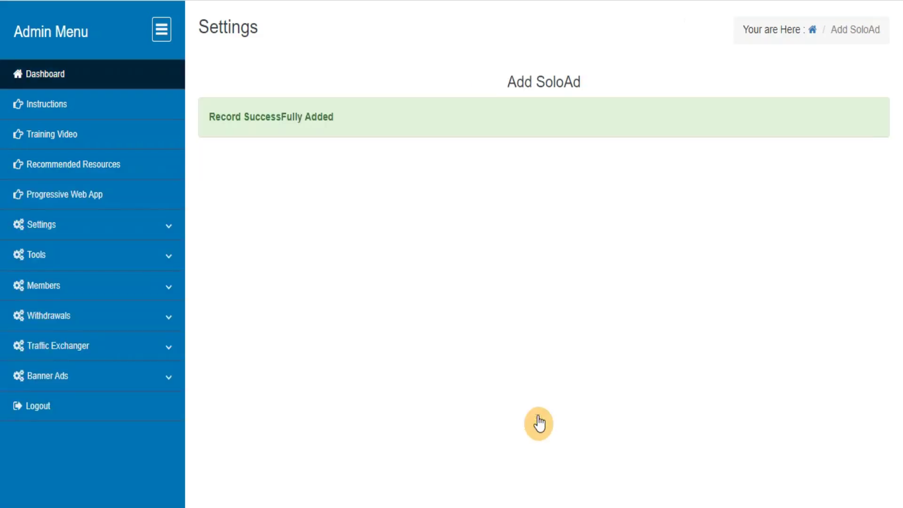
click(176, 237)
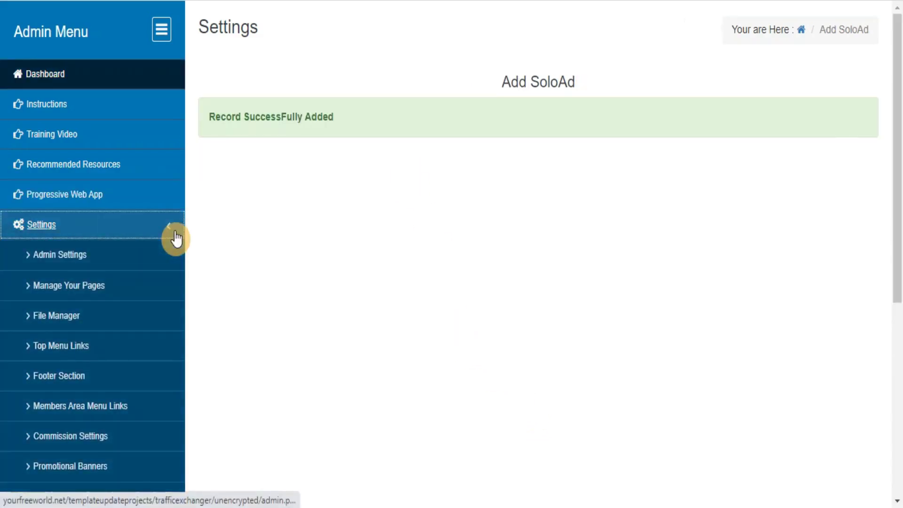
click(71, 497)
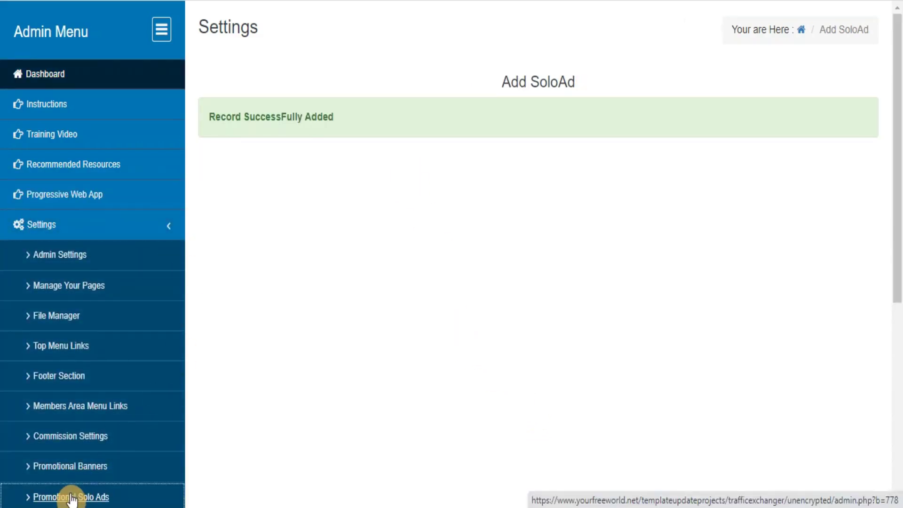
scroll(471, 343, down, 5)
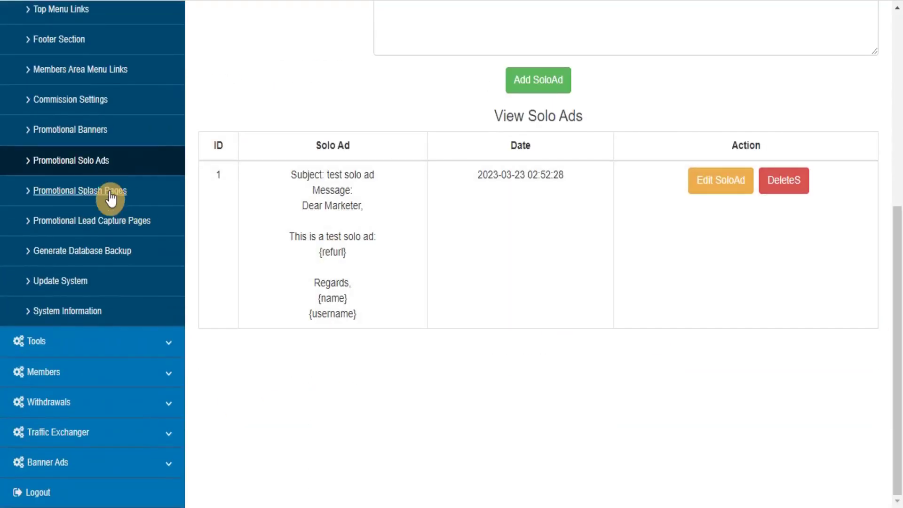
Review the Promotional Splash Pages and Promotional Lead Capture Pages settings forms
click(91, 196)
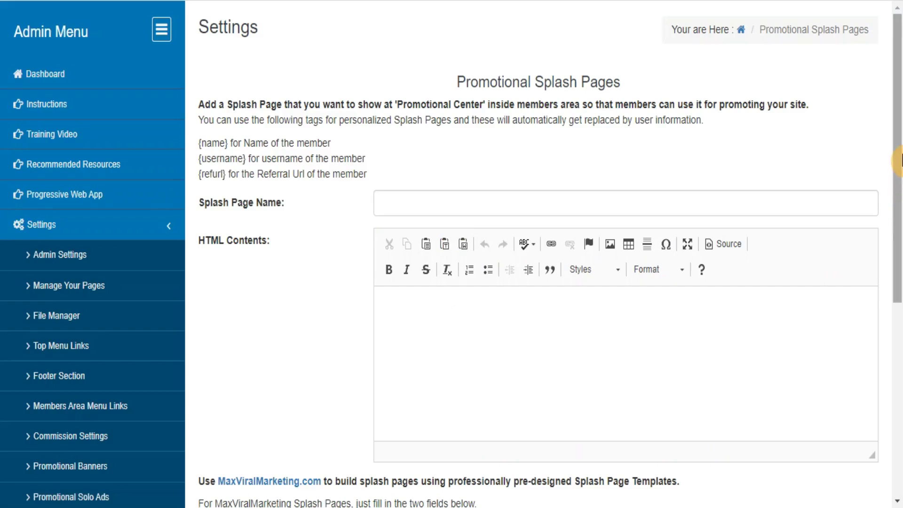
scroll(896, 169, down, 2)
scroll(891, 198, down, 2)
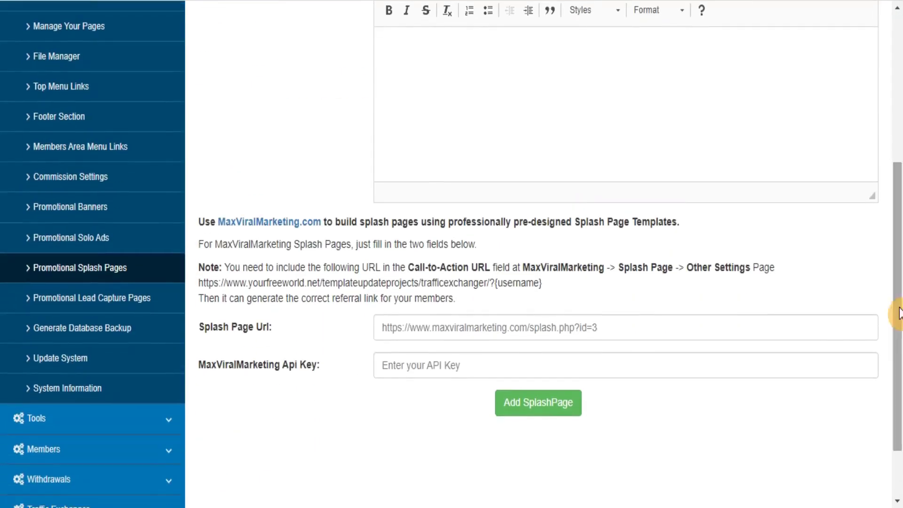
click(76, 307)
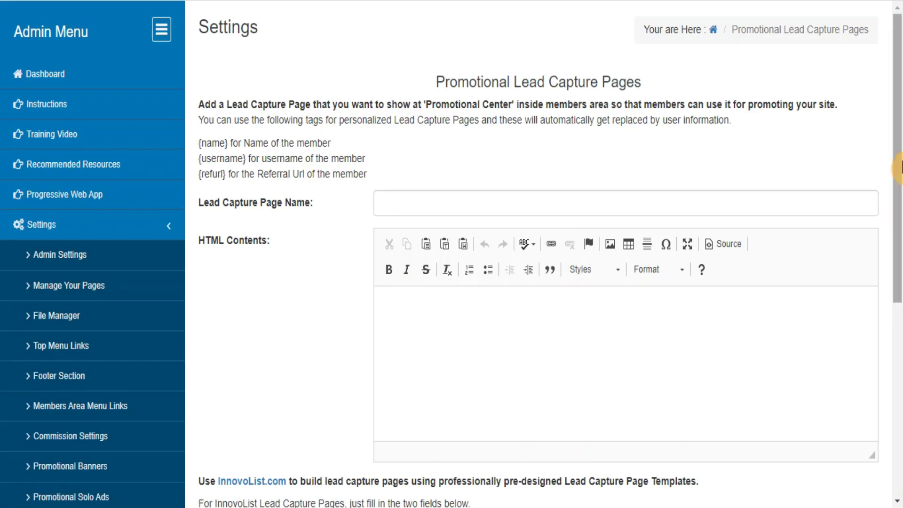
drag(897, 226, 897, 420)
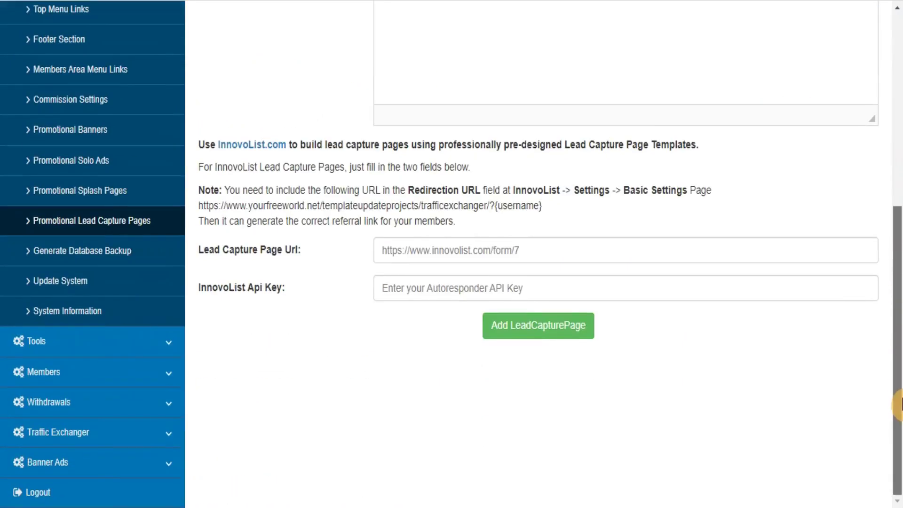
Generate a database backup, then check for system updates
click(74, 254)
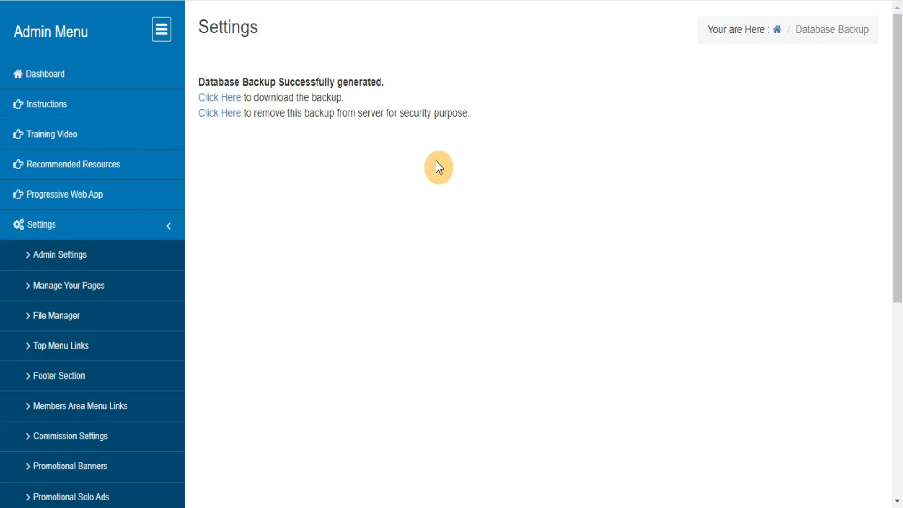
scroll(887, 322, down, 5)
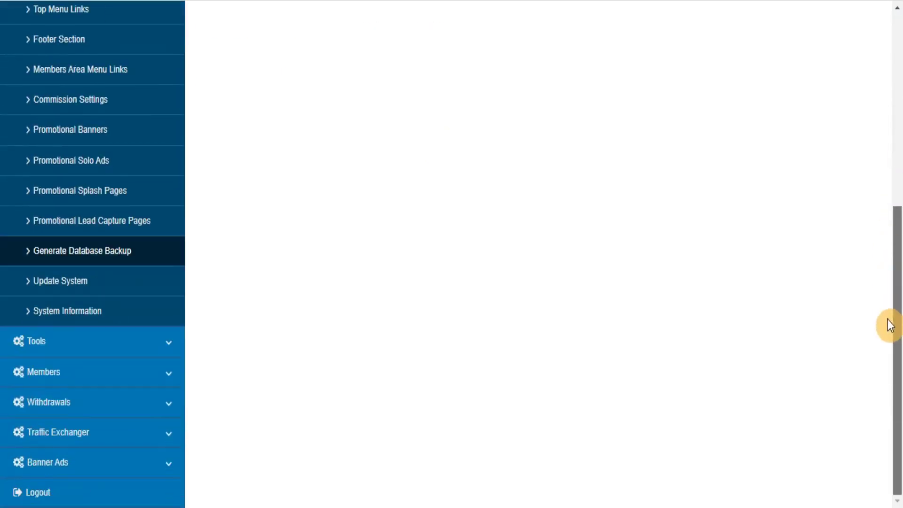
click(39, 289)
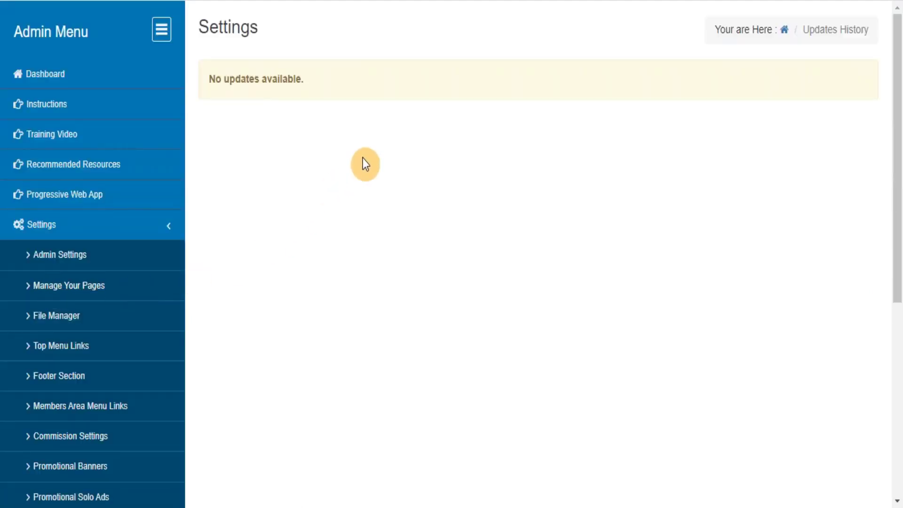
mouse_move(897, 78)
mouse_down()
mouse_move(900, 102)
mouse_move(792, 287)
mouse_up()
View System Information showing root folder, PHP version, IP address and host
click(58, 317)
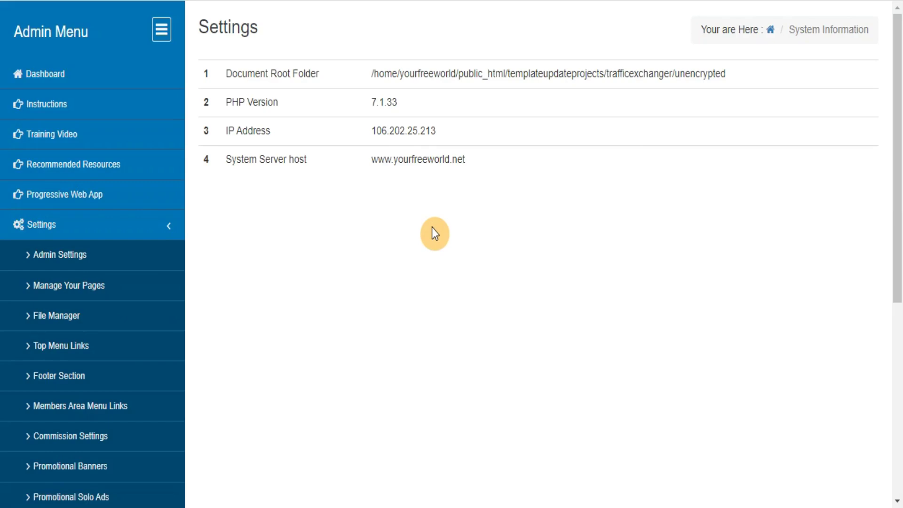
mouse_move(898, 99)
mouse_down()
mouse_move(894, 238)
mouse_move(702, 307)
mouse_up()
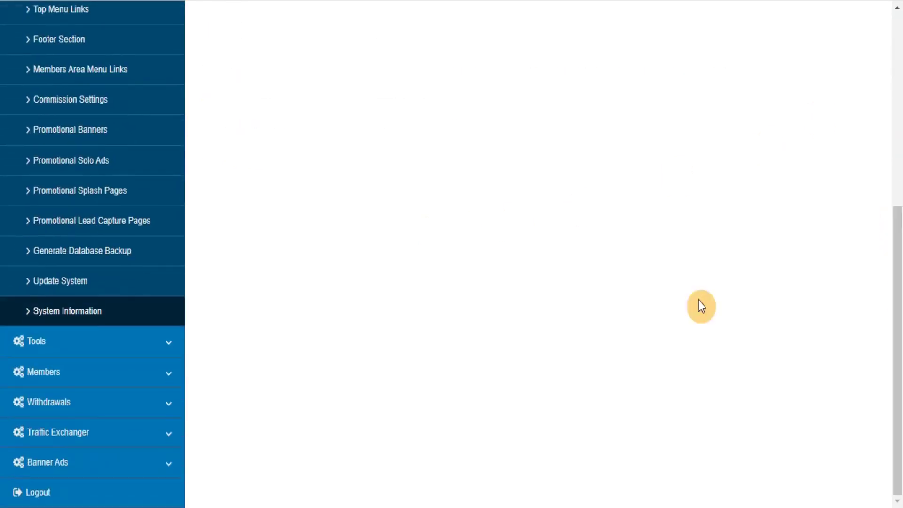
Expand Tools and view Marketing Tools, Push Notifications, Feedback & Exit Surveys, List Management and Mobile App
click(143, 352)
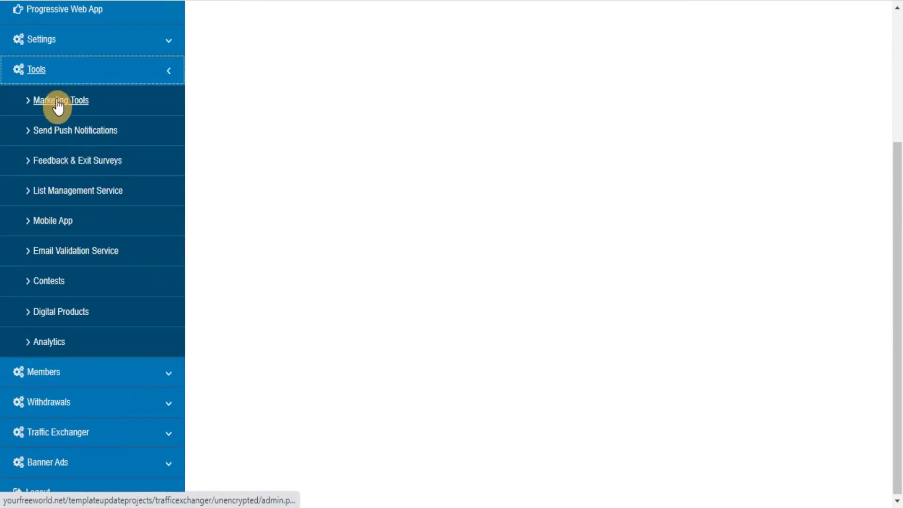
click(58, 103)
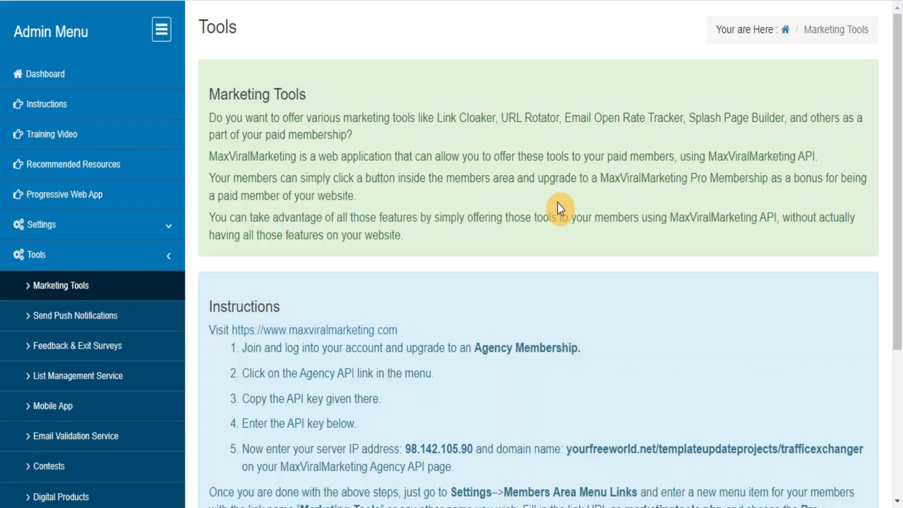
click(69, 319)
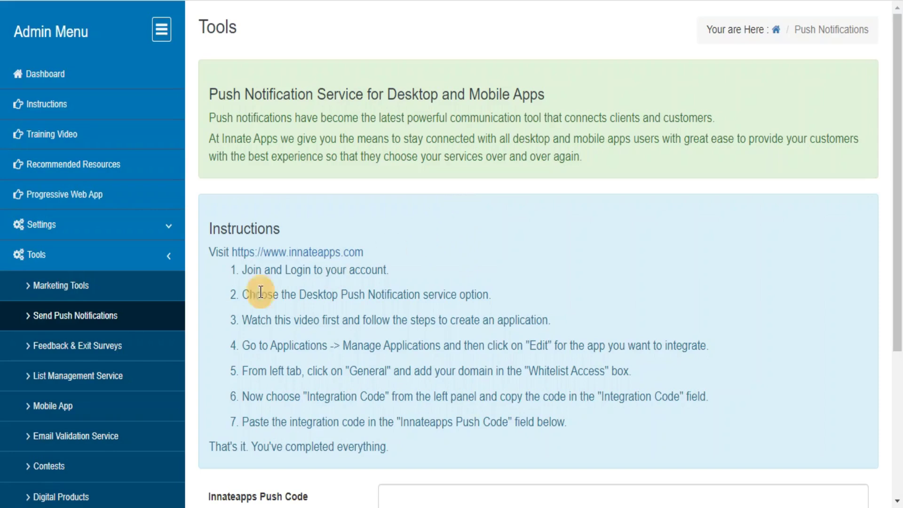
click(71, 353)
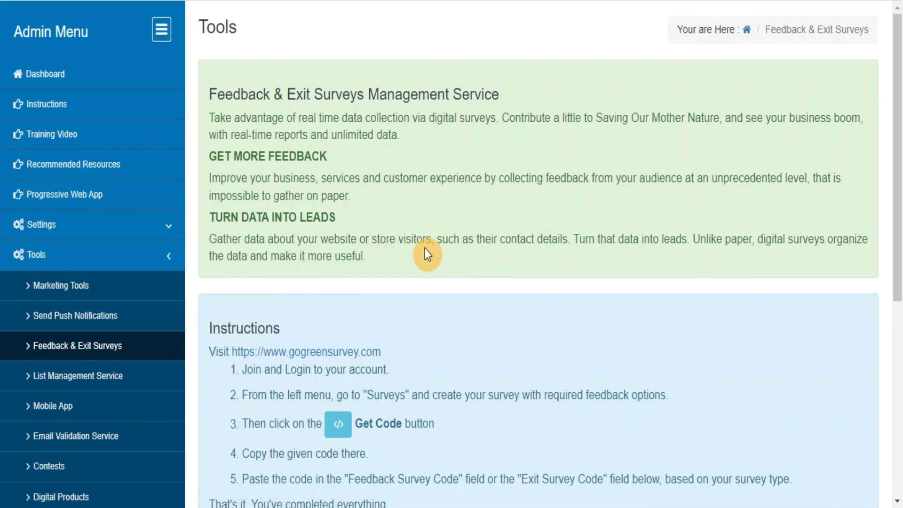
click(56, 385)
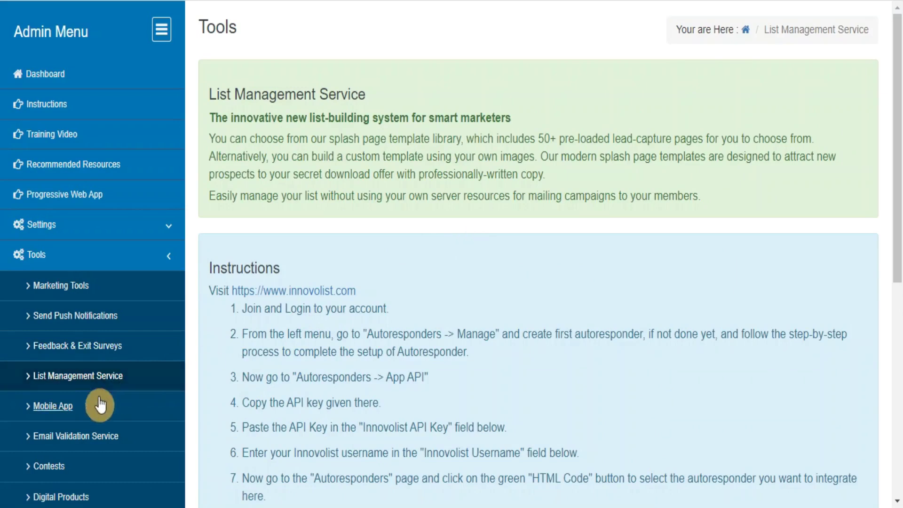
click(50, 409)
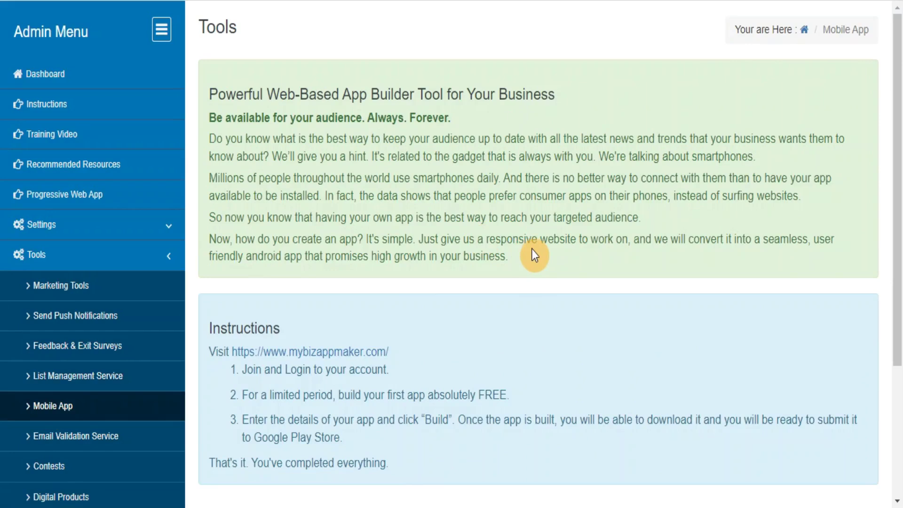
View the Email Validation, Contests, Digital Products and Analytics tool pages, then expand Members
click(65, 438)
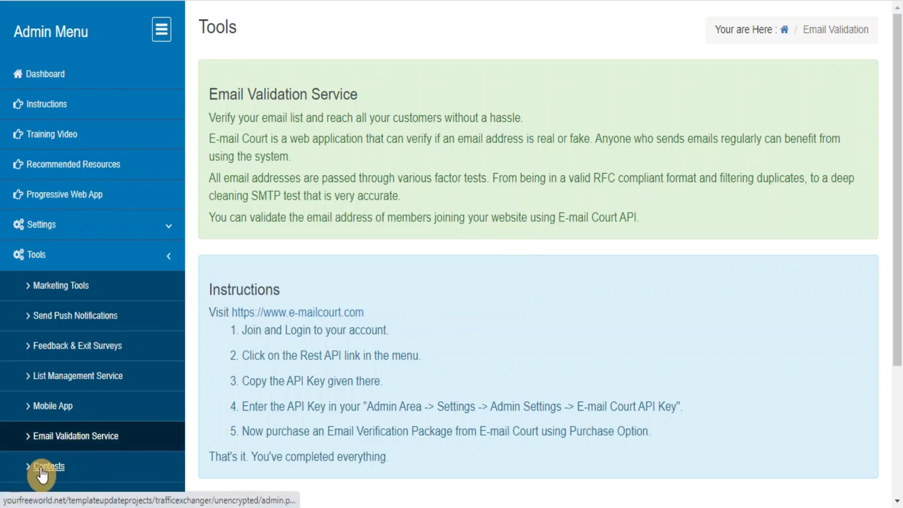
click(32, 467)
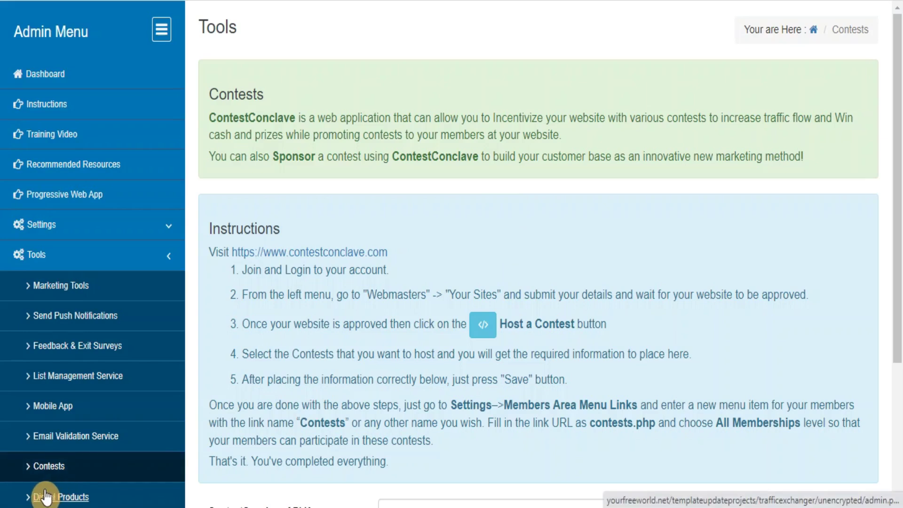
click(61, 497)
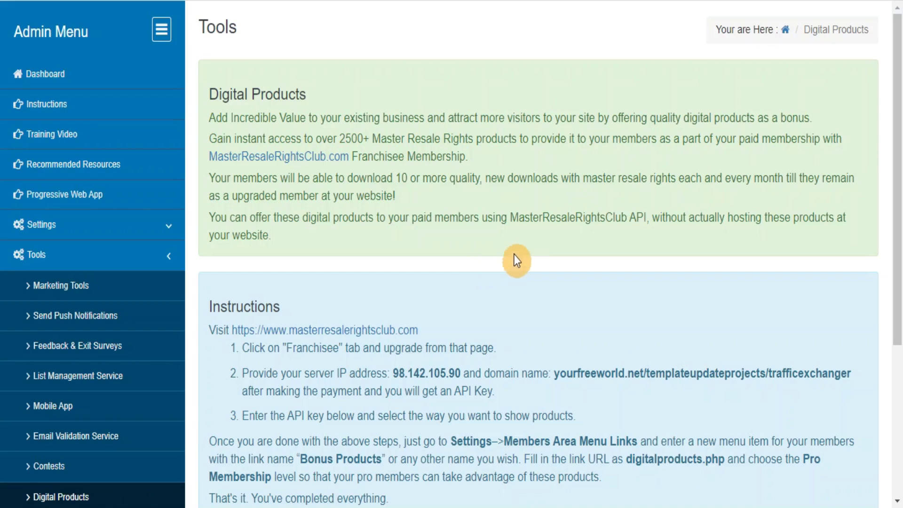
drag(896, 117, 896, 273)
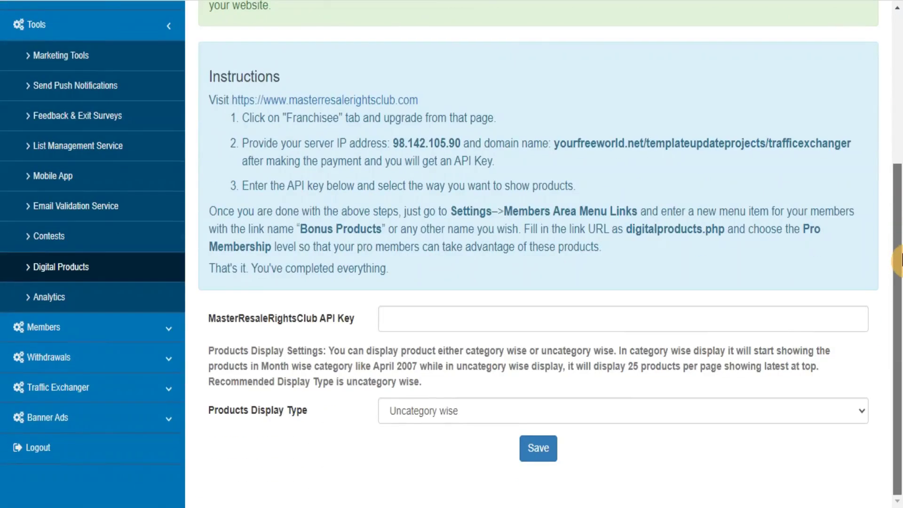
click(38, 301)
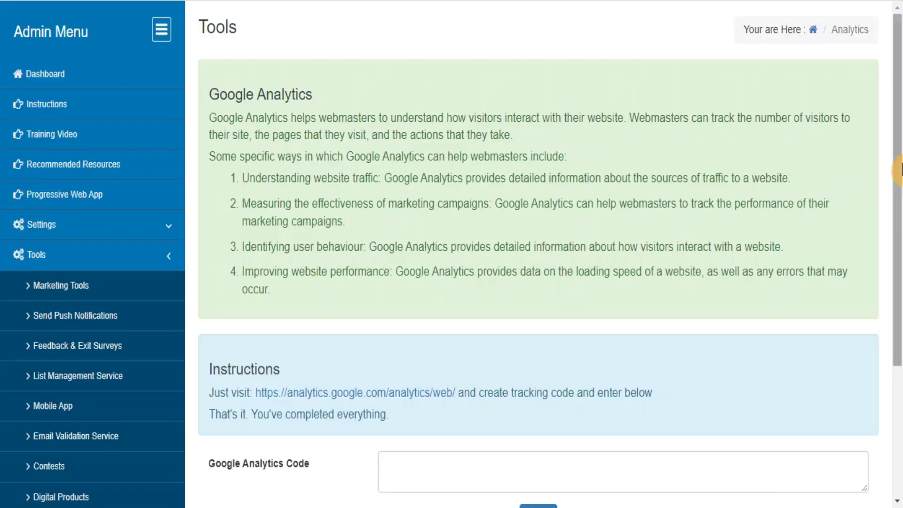
drag(896, 187, 897, 316)
click(97, 373)
Review the full, Free, Pro and Pending member lists, revisiting Pro and Pending
click(55, 134)
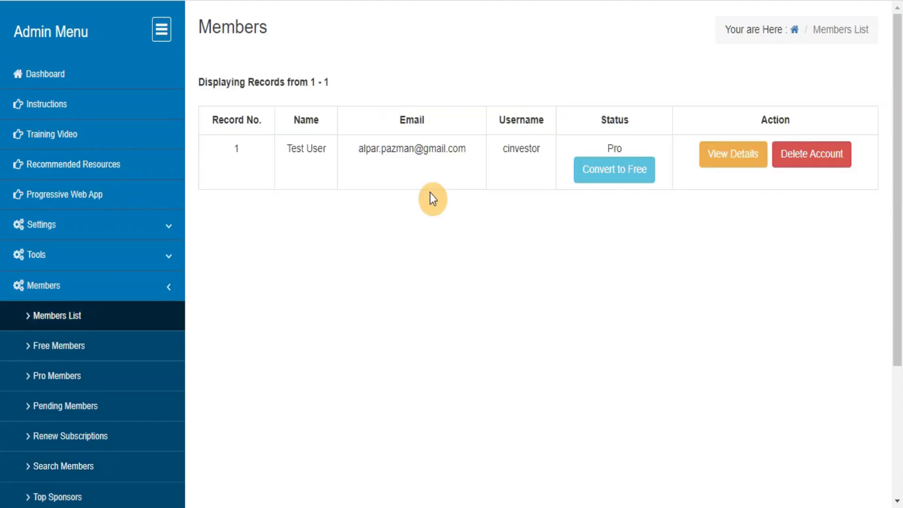
click(92, 353)
click(81, 375)
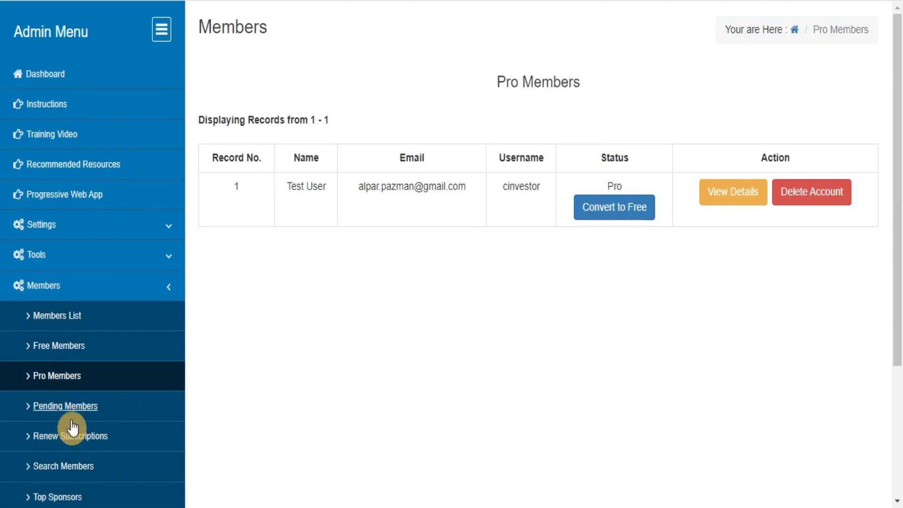
click(64, 408)
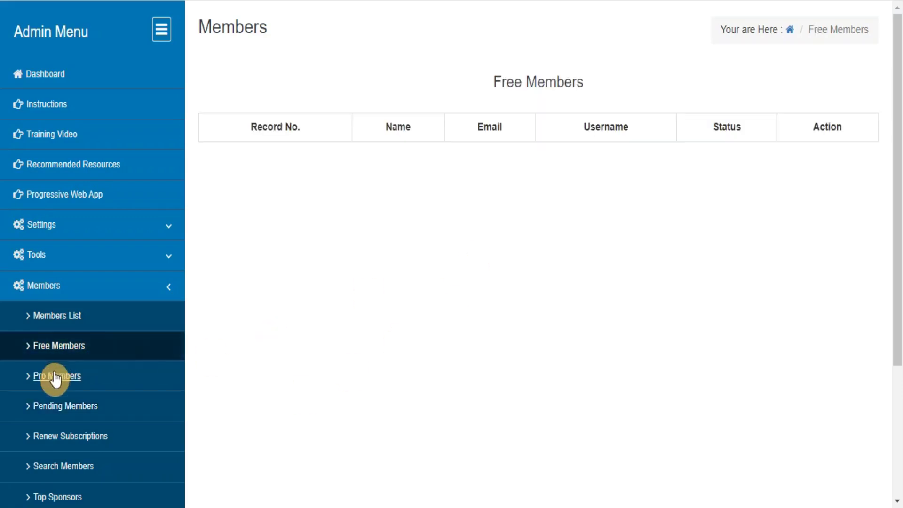
click(56, 377)
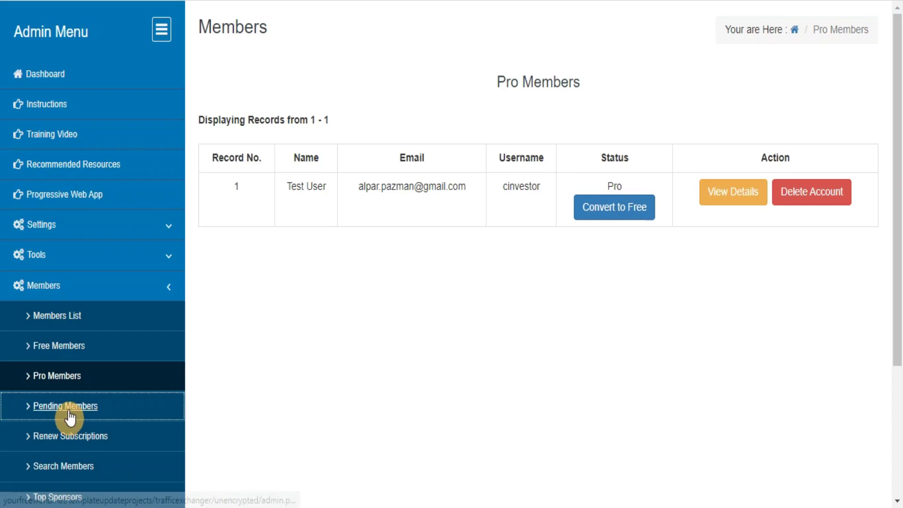
click(35, 411)
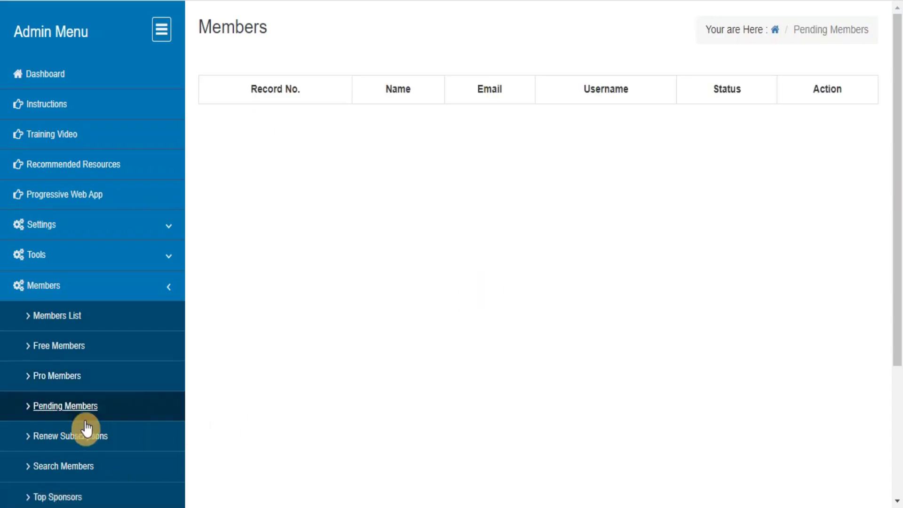
View Renew Subscriptions, Top 100 Sponsors, the Email Users form and Message History
click(43, 439)
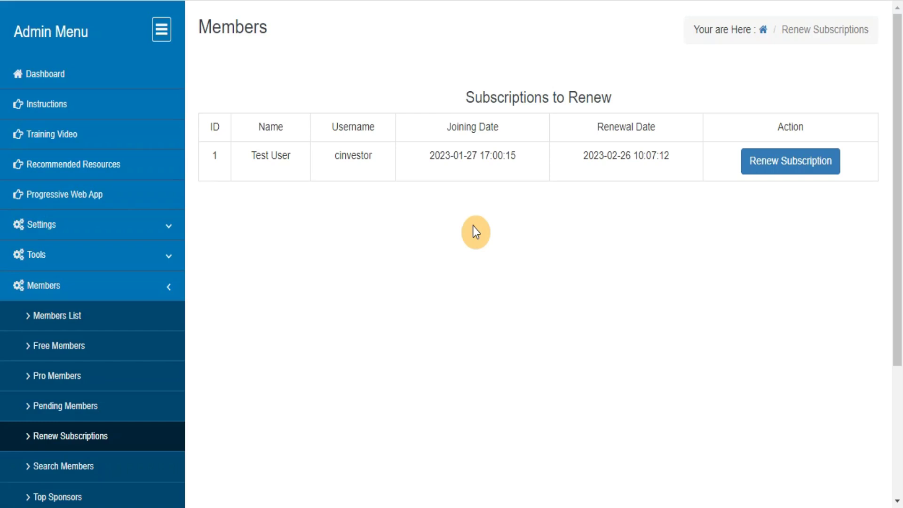
click(53, 500)
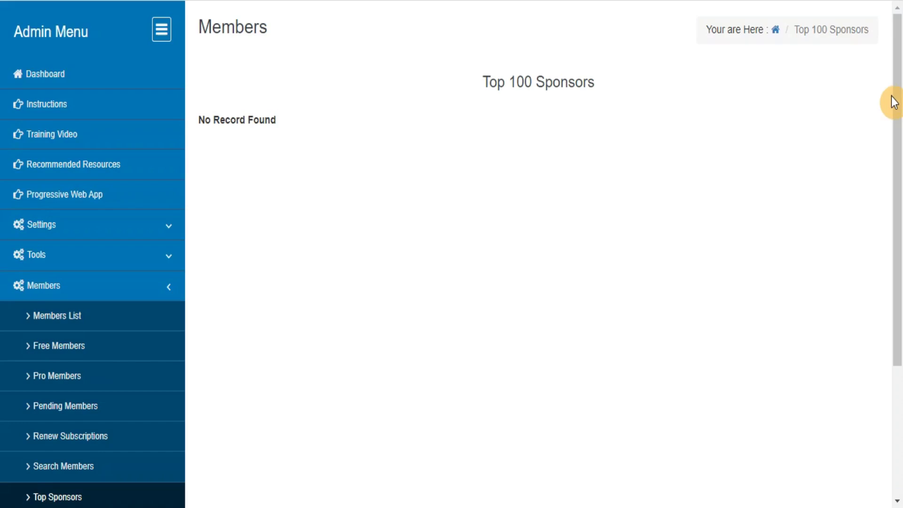
drag(892, 101, 896, 234)
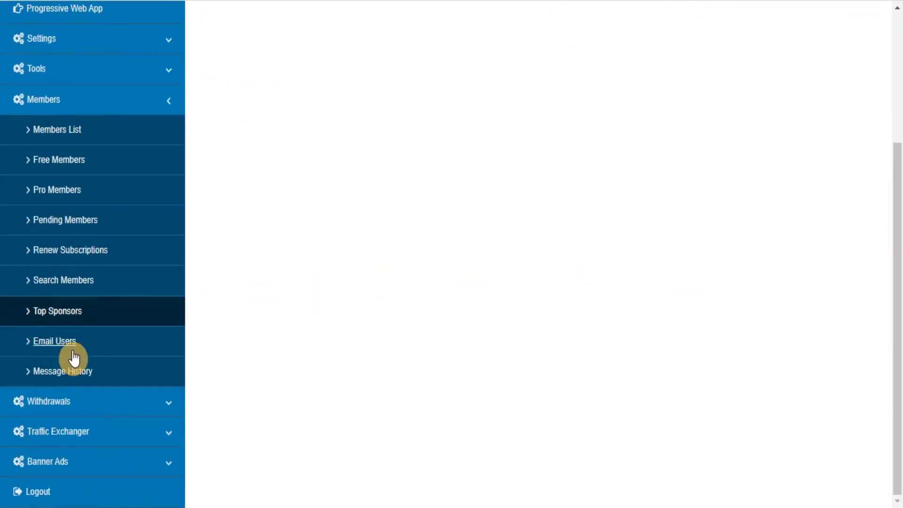
click(42, 345)
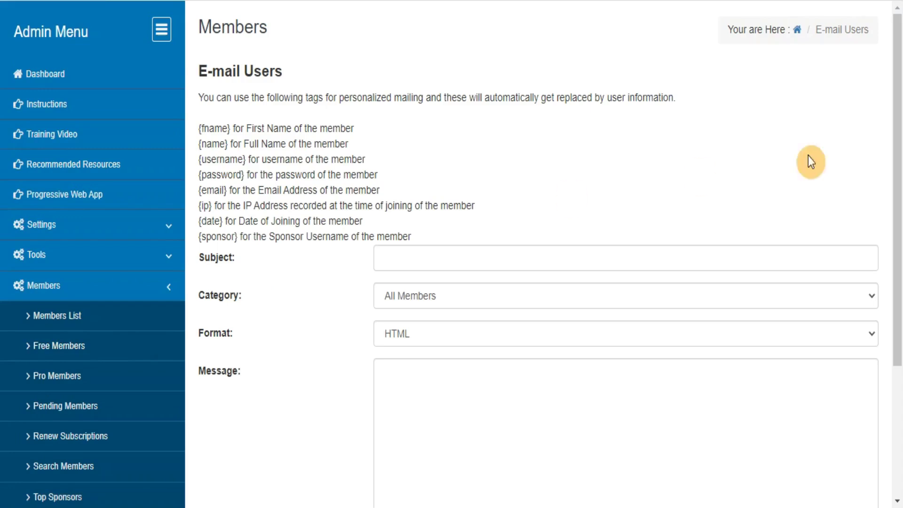
drag(894, 129, 895, 277)
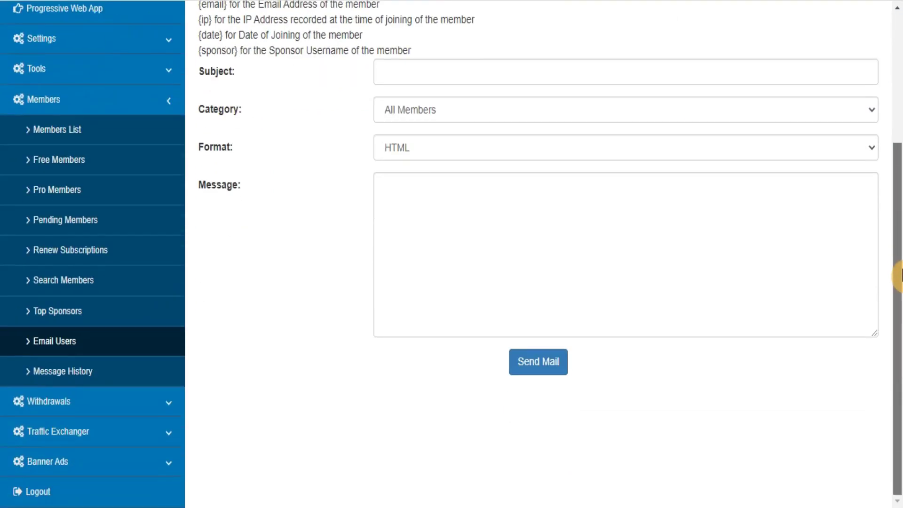
click(61, 378)
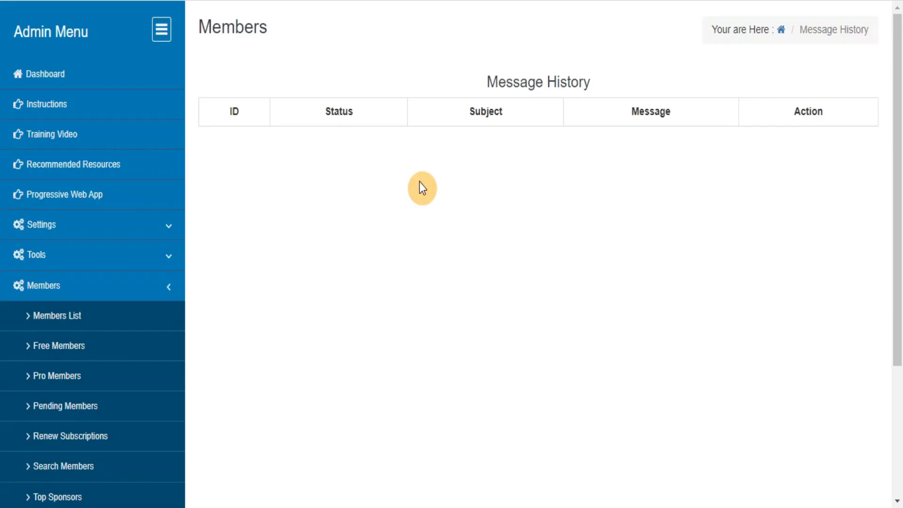
drag(897, 126, 897, 329)
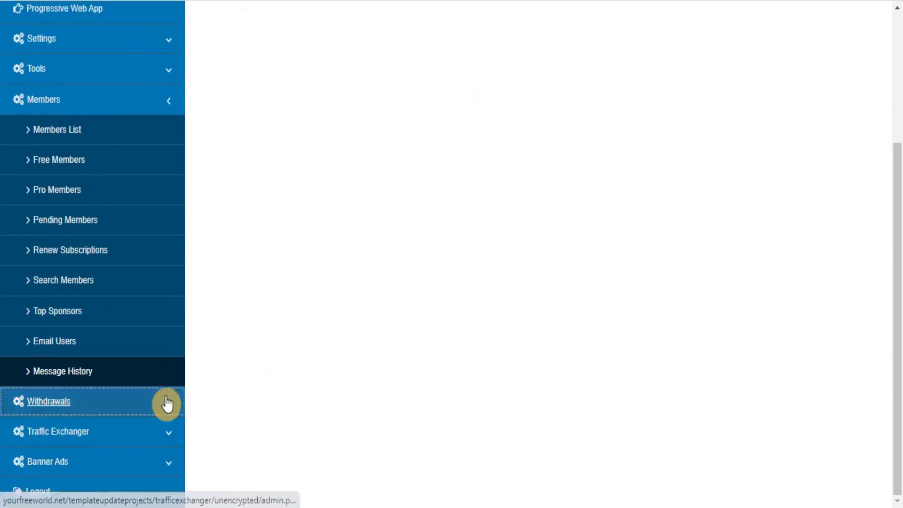
Expand Withdrawals and view the empty Completed and Pending Withdrawals tables
click(166, 404)
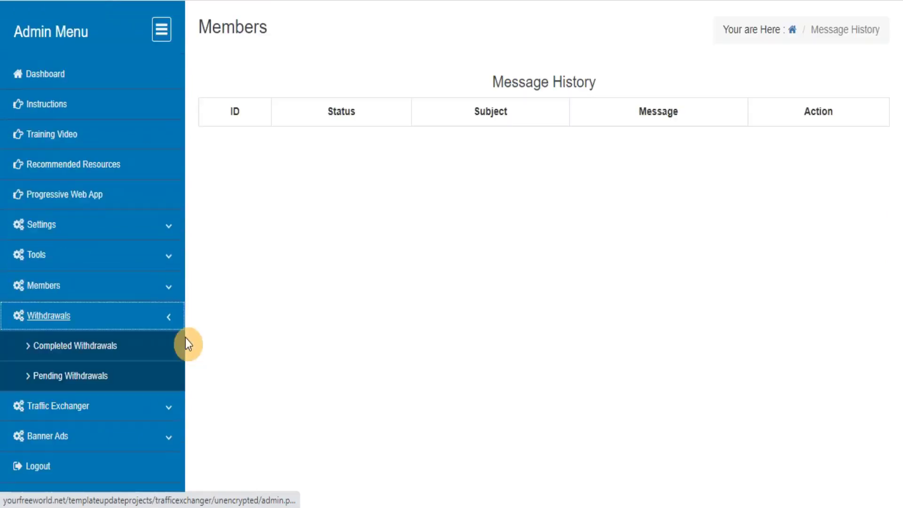
click(65, 347)
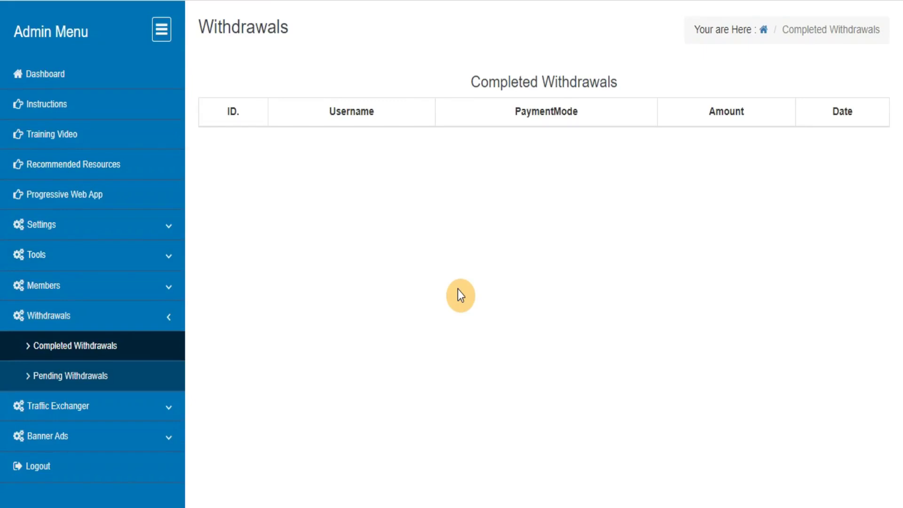
click(63, 377)
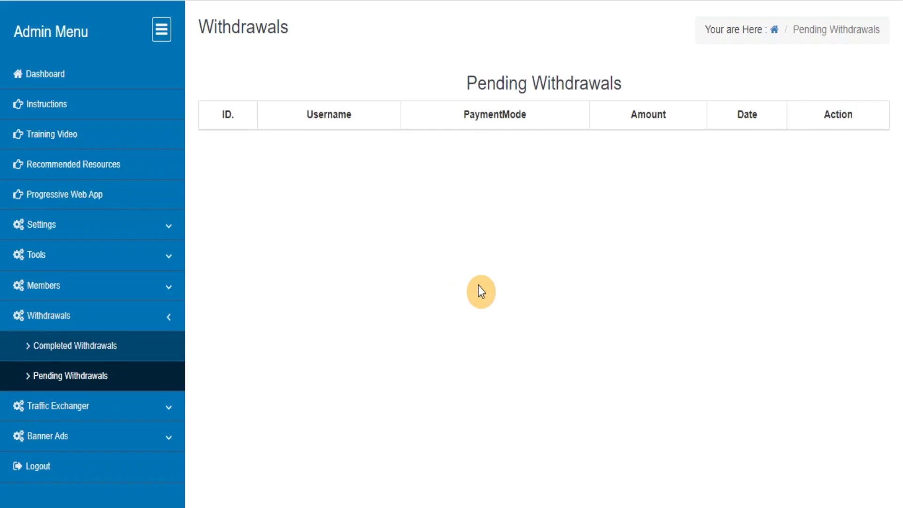
View the Approved, Pending and Deleted Surf Sites, then Approved and Pending Credit Purchases
click(157, 411)
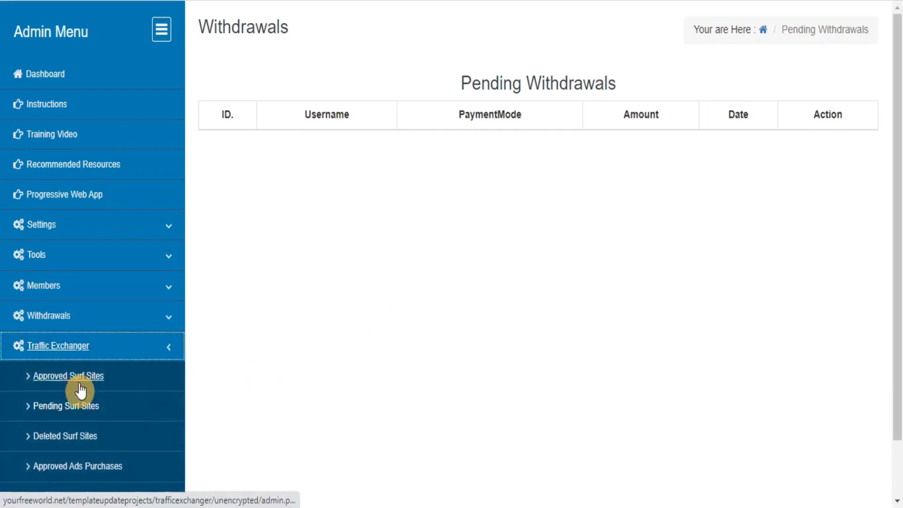
click(71, 378)
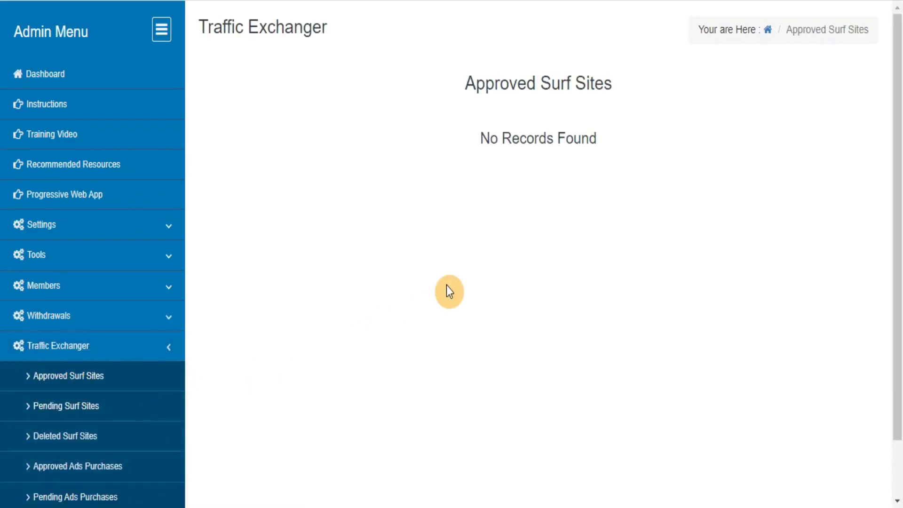
click(65, 408)
click(76, 441)
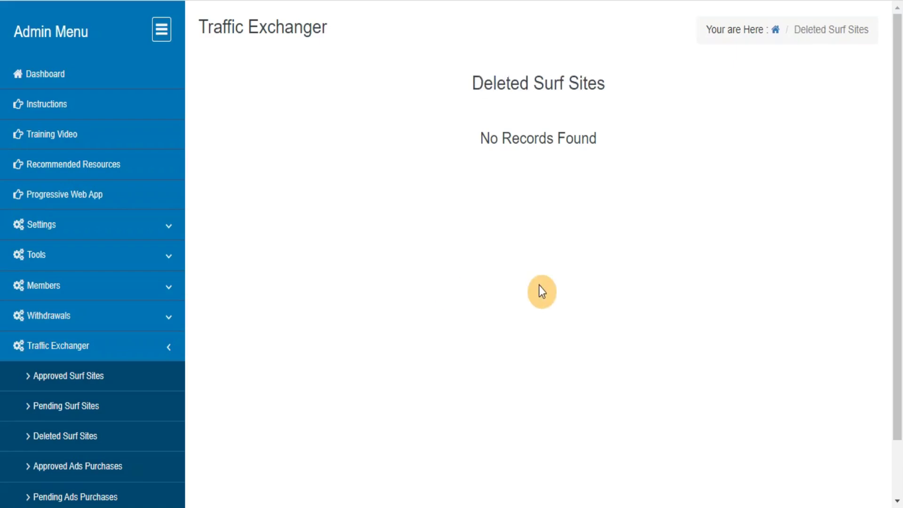
click(78, 469)
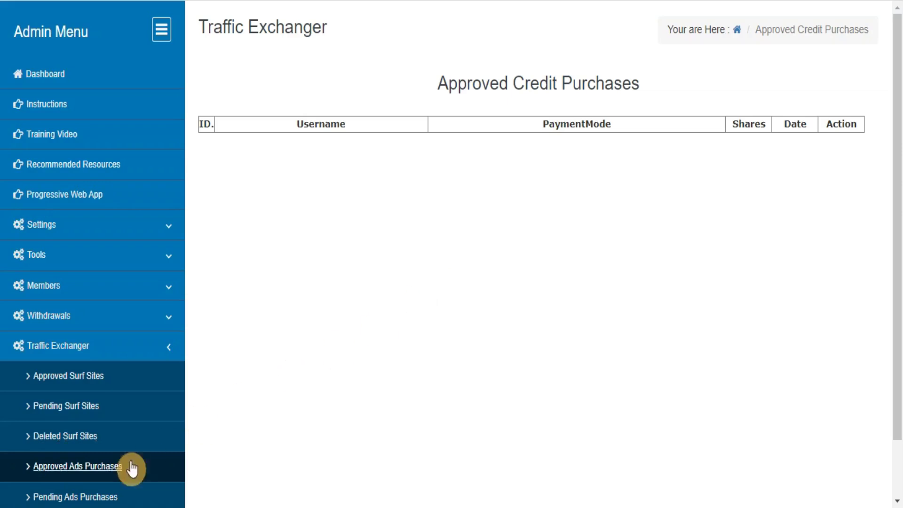
click(56, 498)
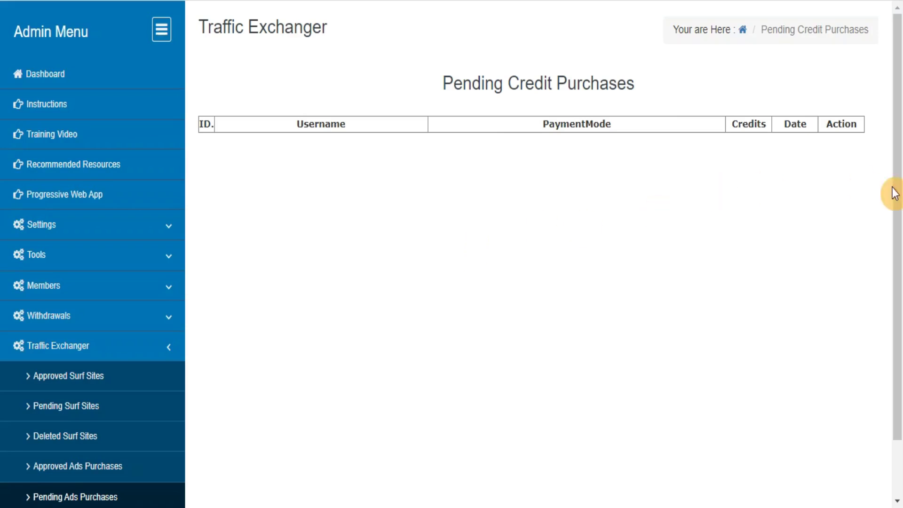
drag(897, 186, 897, 272)
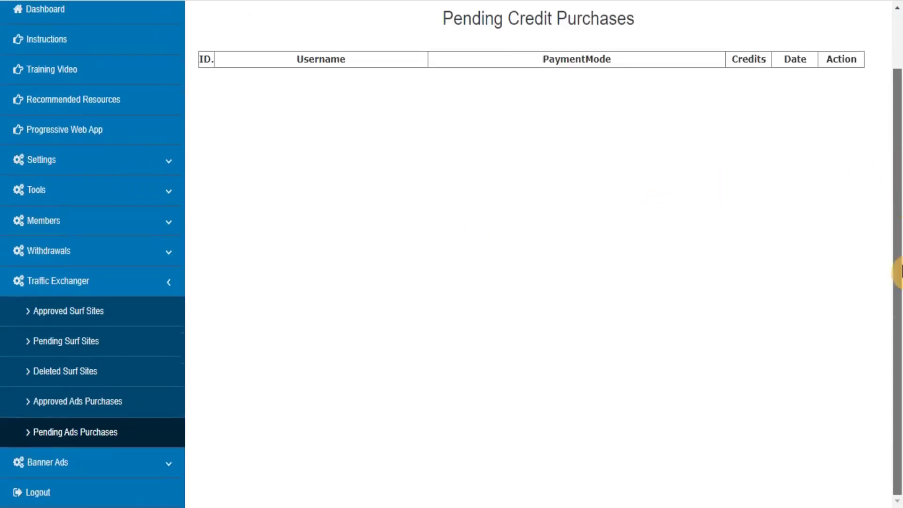
View the empty Approved and Pending Banners lists under Banner Ads, then log out
click(86, 461)
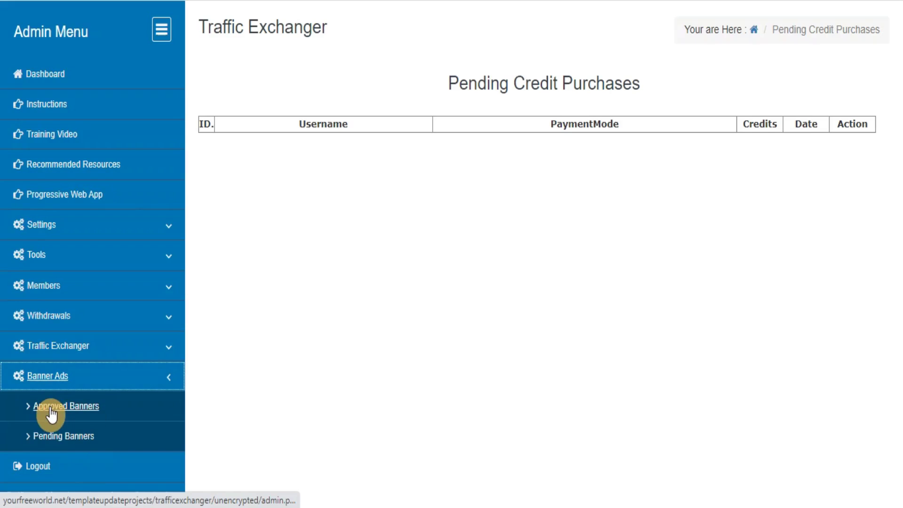
click(50, 409)
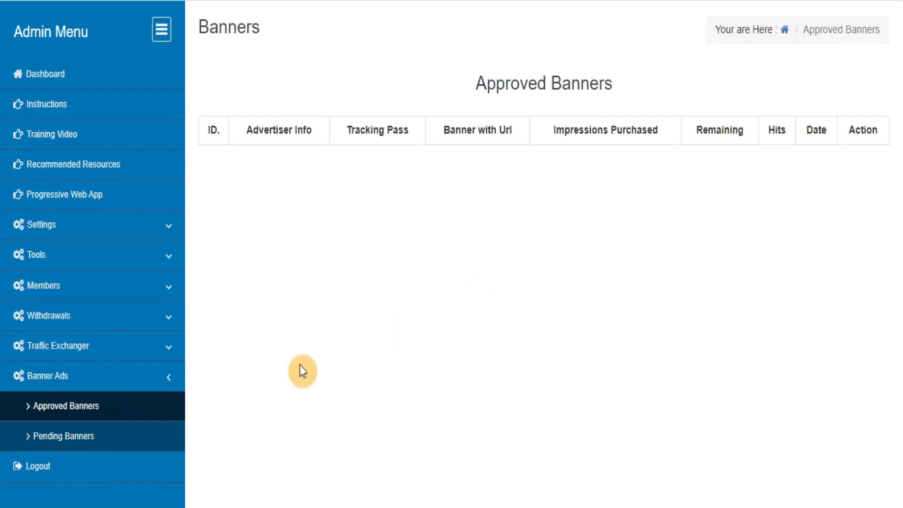
click(45, 439)
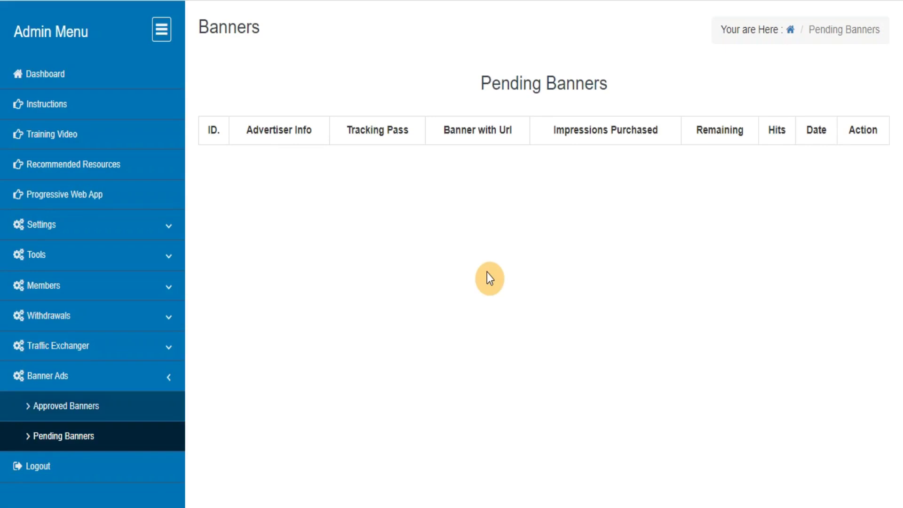
click(36, 468)
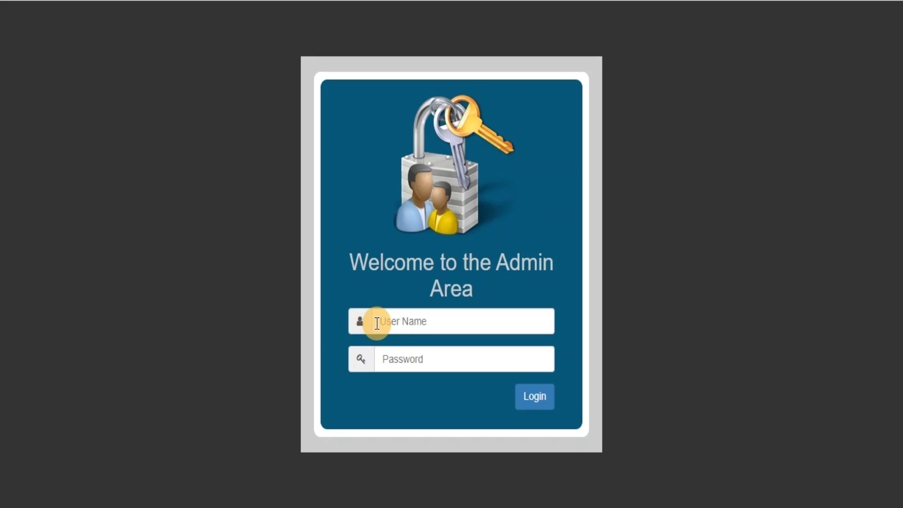